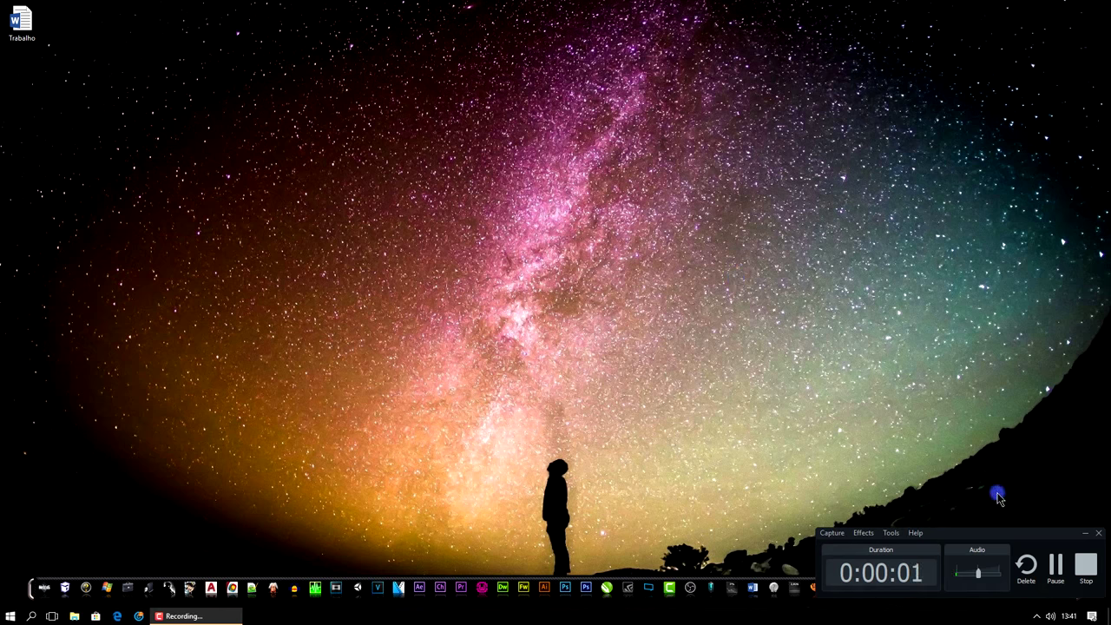
Open the Trabalho document from the desktop and scroll through its pages
{"action": "left_click", "coordinate": [1084, 533]}
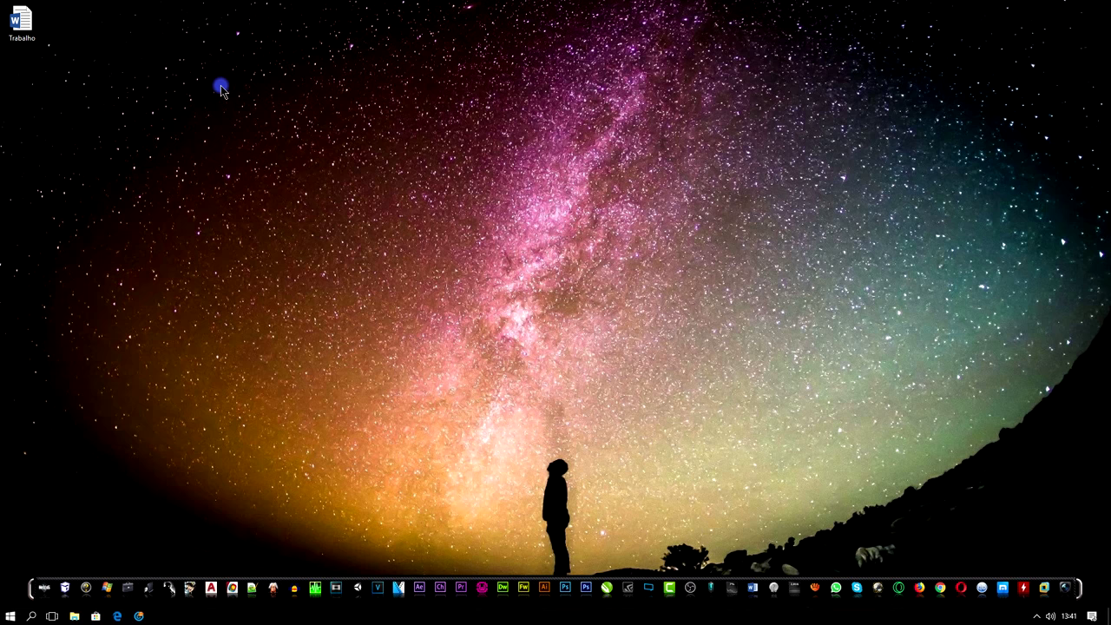
{"action": "double_click", "coordinate": [19, 22]}
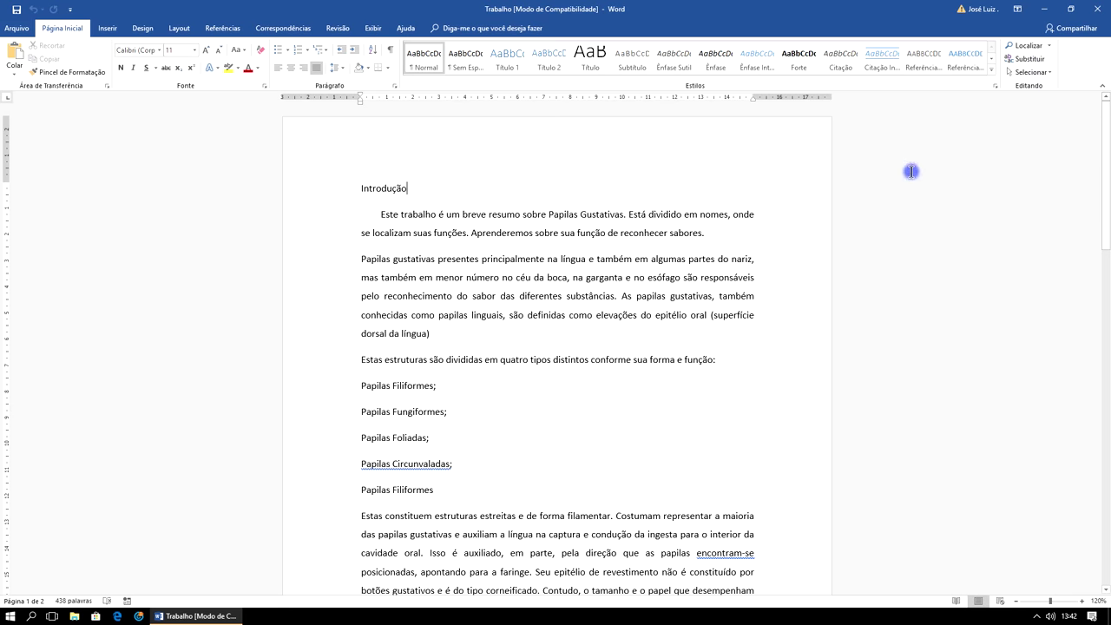
{"action": "scroll", "coordinate": [854, 275], "scroll_direction": "down", "scroll_amount": 1}
{"action": "scroll", "coordinate": [859, 269], "scroll_direction": "down", "scroll_amount": 8}
{"action": "scroll", "coordinate": [885, 260], "scroll_direction": "down", "scroll_amount": 4}
{"action": "scroll", "coordinate": [907, 264], "scroll_direction": "down", "scroll_amount": 6}
{"action": "scroll", "coordinate": [920, 267], "scroll_direction": "down", "scroll_amount": 5}
{"action": "scroll", "coordinate": [925, 267], "scroll_direction": "up", "scroll_amount": 5}
{"action": "scroll", "coordinate": [933, 258], "scroll_direction": "up", "scroll_amount": 5}
{"action": "scroll", "coordinate": [925, 256], "scroll_direction": "down", "scroll_amount": 5}
{"action": "scroll", "coordinate": [925, 256], "scroll_direction": "down", "scroll_amount": 2}
{"action": "scroll", "coordinate": [925, 256], "scroll_direction": "down", "scroll_amount": 3}
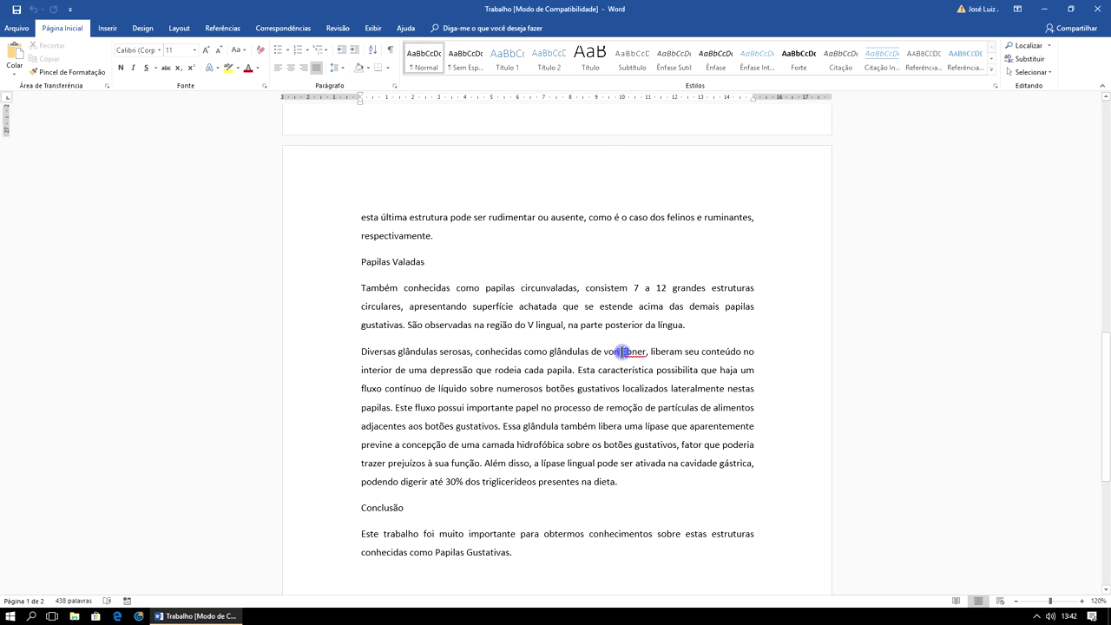
Place the cursor in the word Ebner, then bring up the document search pane
{"action": "left_click", "coordinate": [637, 352]}
{"action": "left_click", "coordinate": [622, 352]}
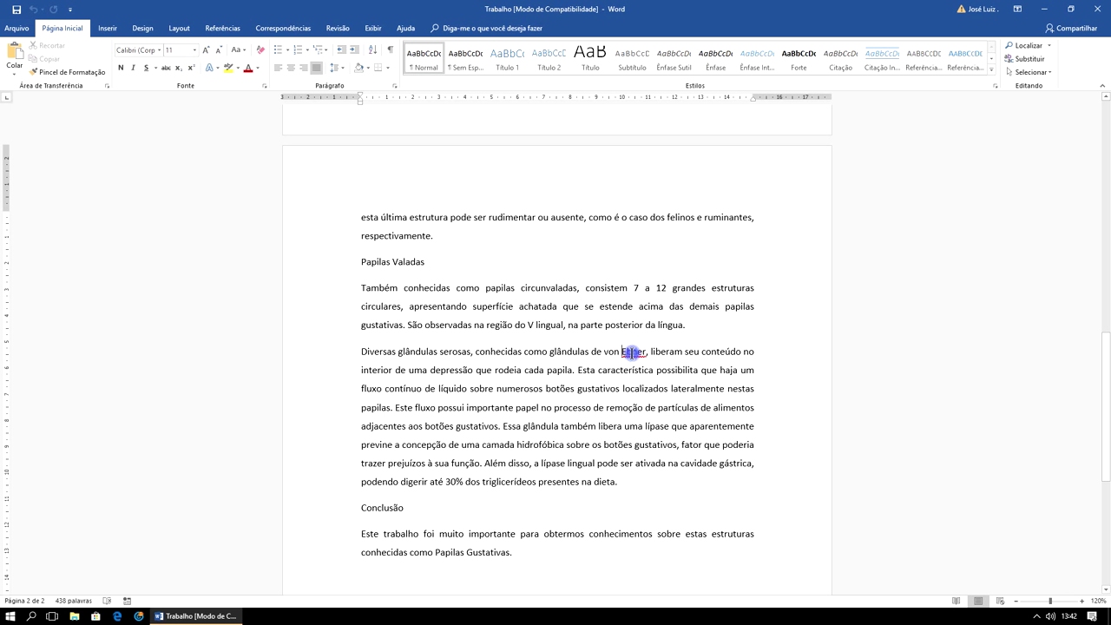
{"action": "left_click", "coordinate": [641, 354]}
{"action": "scroll", "coordinate": [785, 283], "scroll_direction": "down", "scroll_amount": 3}
{"action": "scroll", "coordinate": [825, 281], "scroll_direction": "up", "scroll_amount": 5}
{"action": "scroll", "coordinate": [824, 281], "scroll_direction": "up", "scroll_amount": 3}
{"action": "scroll", "coordinate": [828, 279], "scroll_direction": "up", "scroll_amount": 2}
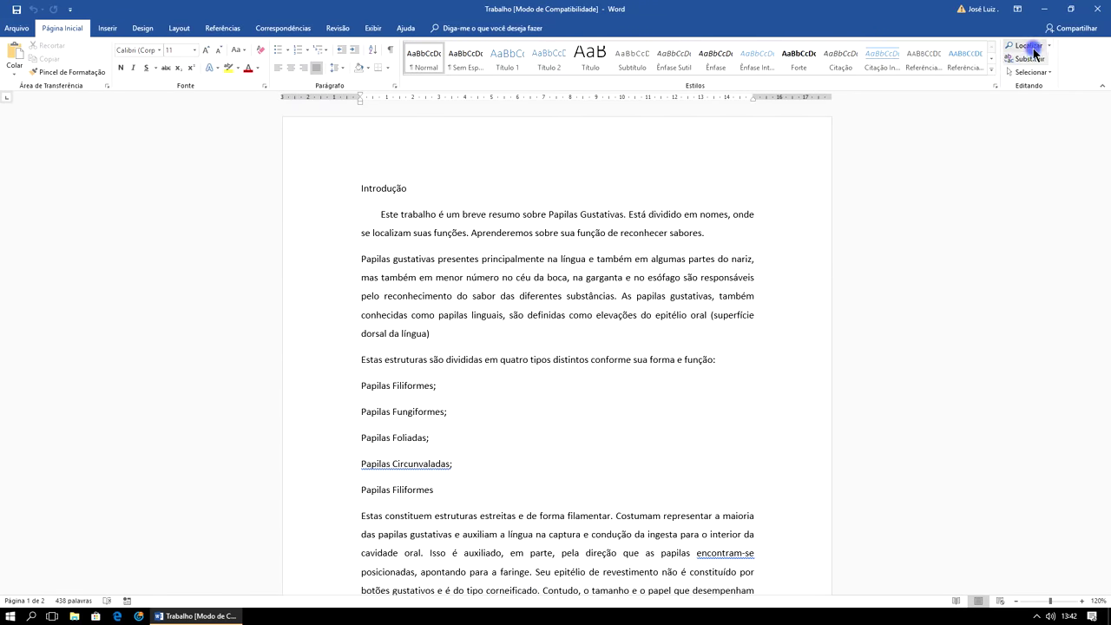
{"action": "left_click", "coordinate": [1022, 47]}
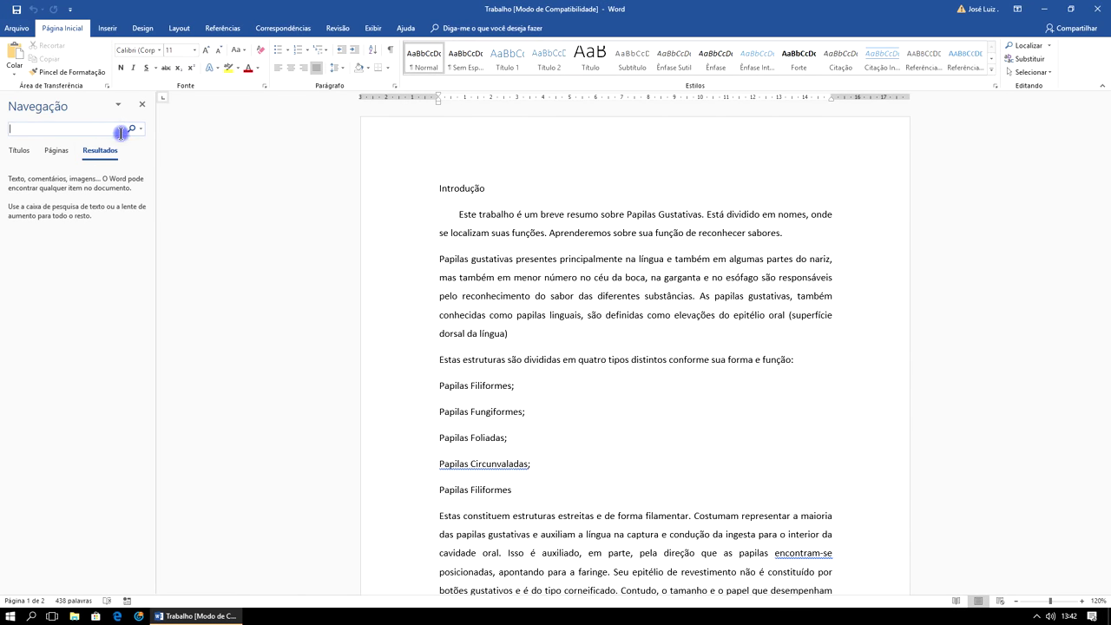
Search for 'ebner' and undo the stray text accidentally typed into Ebner
{"action": "type", "text": "ebner"}
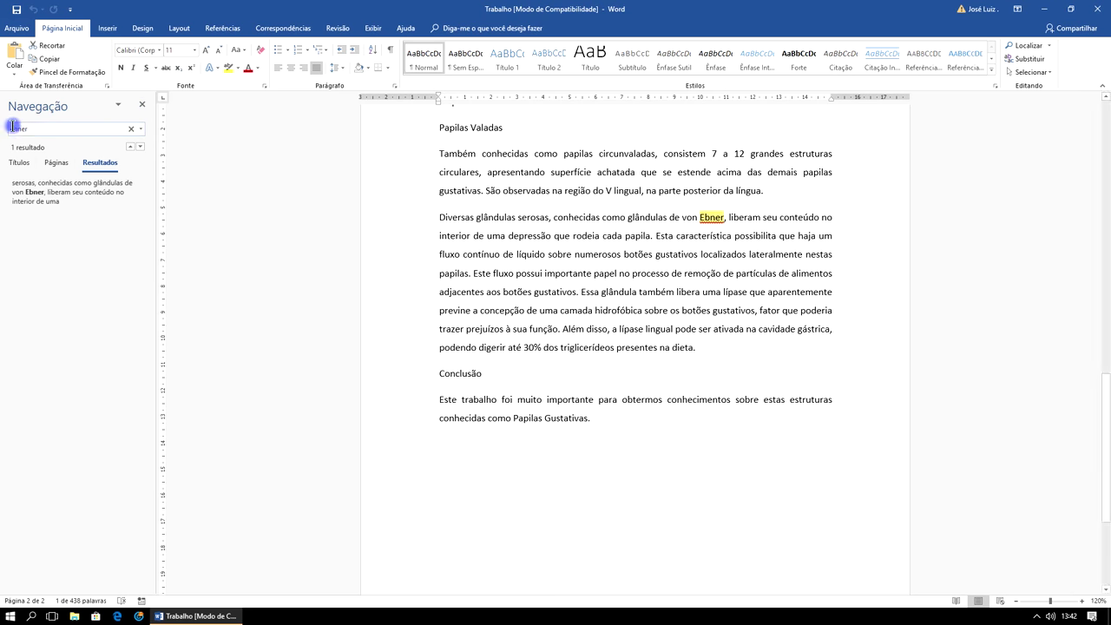
{"action": "type", "text": "não"}
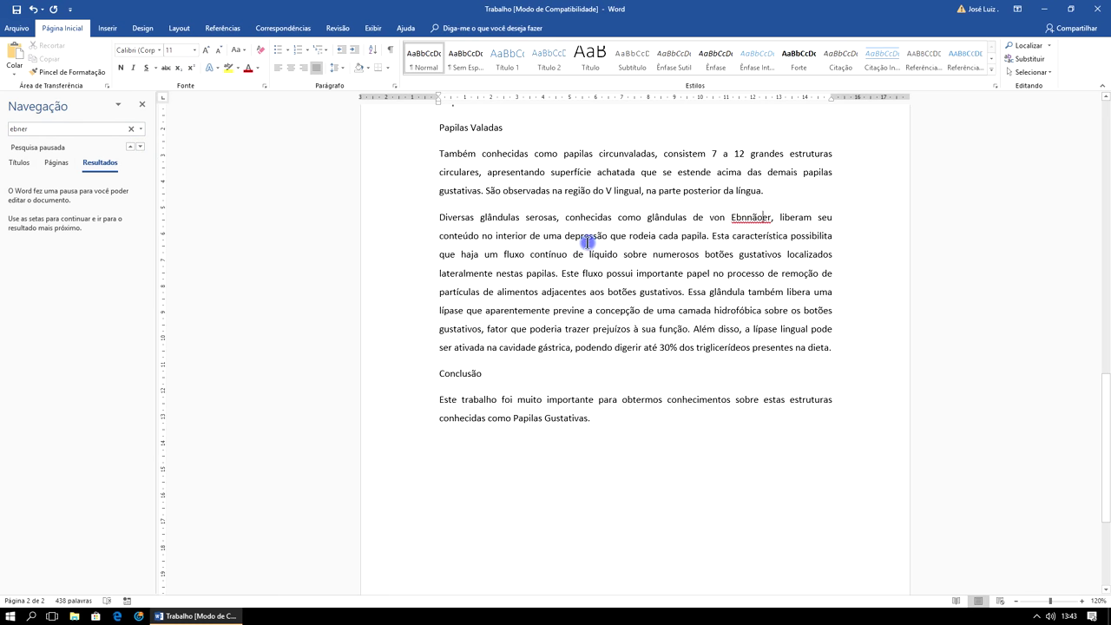
{"action": "key", "text": "BackSpace"}
{"action": "key", "text": "BackSpace"}
{"action": "key", "text": "BackSpace"}
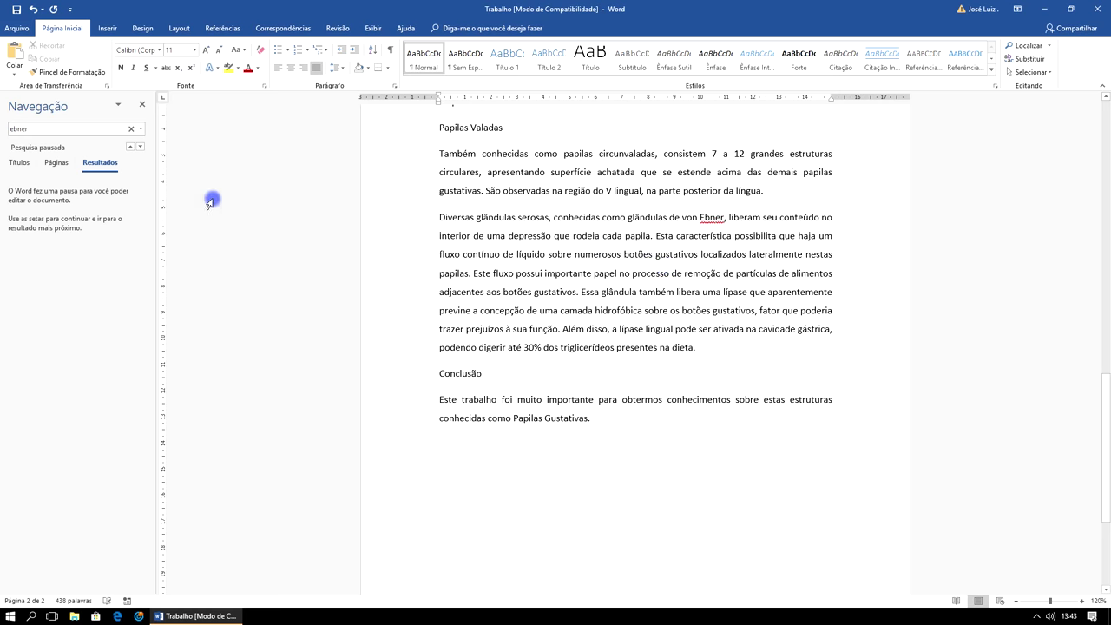
{"action": "left_click", "coordinate": [106, 149]}
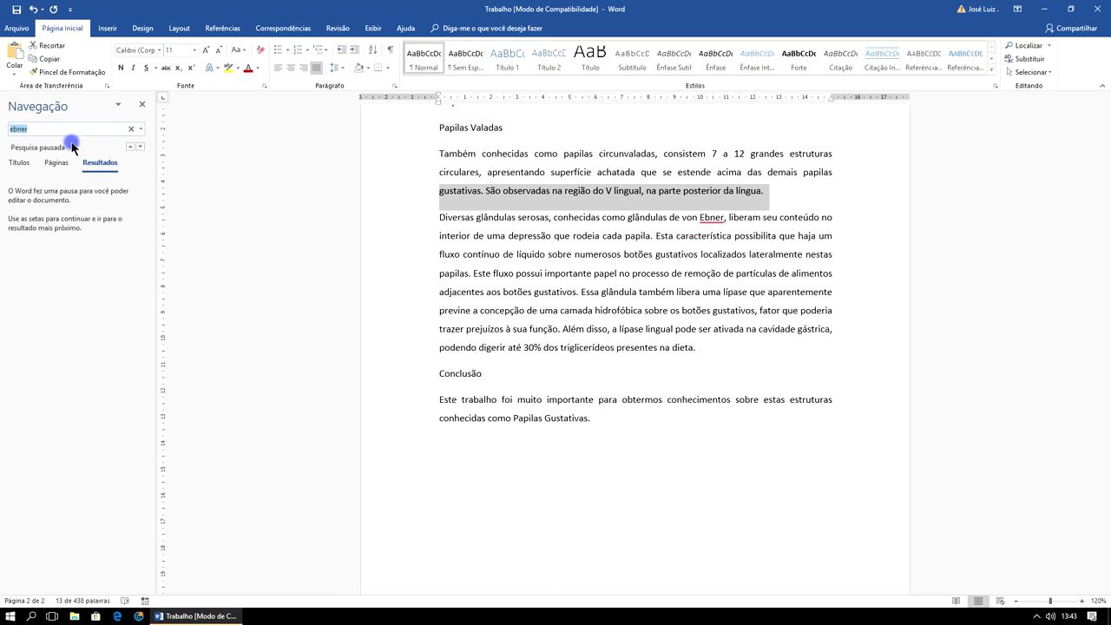
{"action": "type", "text": "n"}
Search the document for 'não', then 'o', then 'que'
{"action": "key", "text": "Return"}
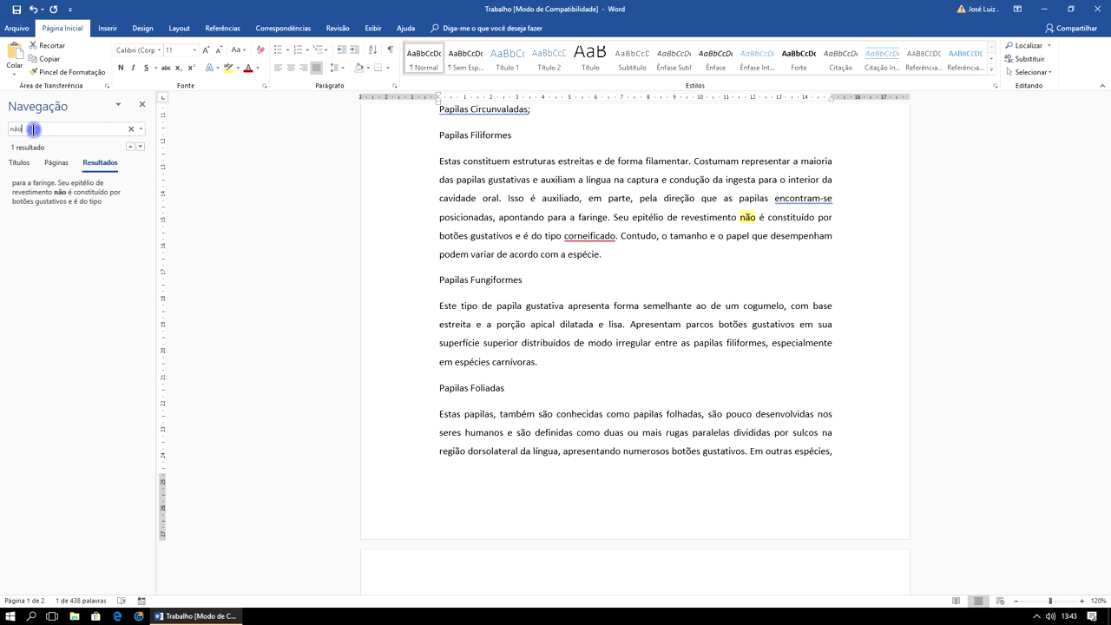
{"action": "left_click_drag", "start_coordinate": [33, 129], "coordinate": [5, 128]}
{"action": "type", "text": "o"}
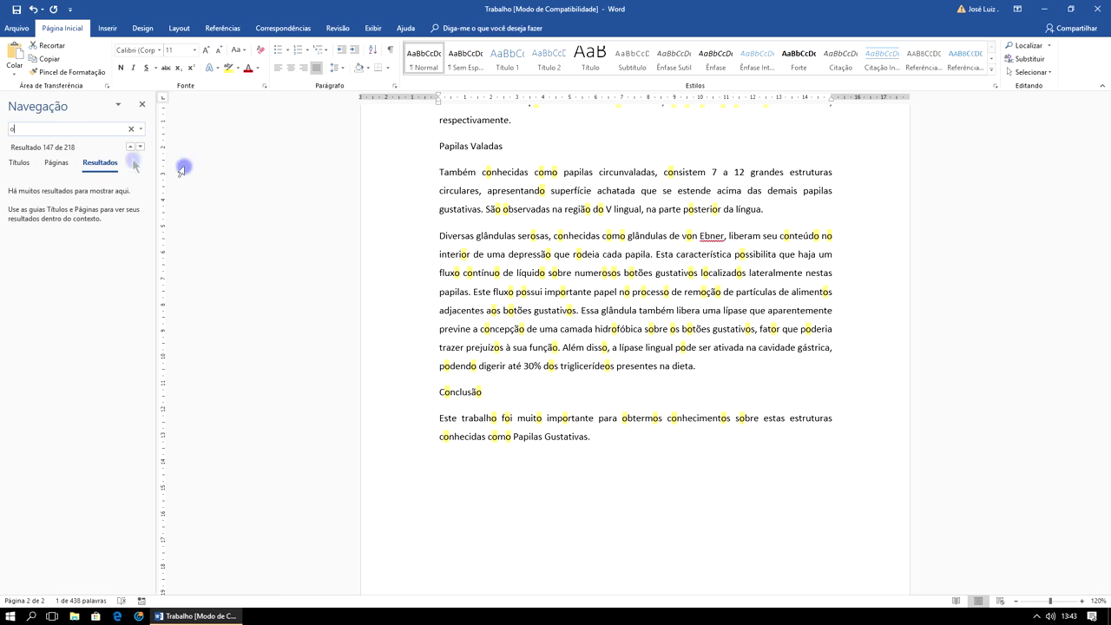
{"action": "left_click_drag", "start_coordinate": [20, 129], "coordinate": [3, 129]}
{"action": "type", "text": "que"}
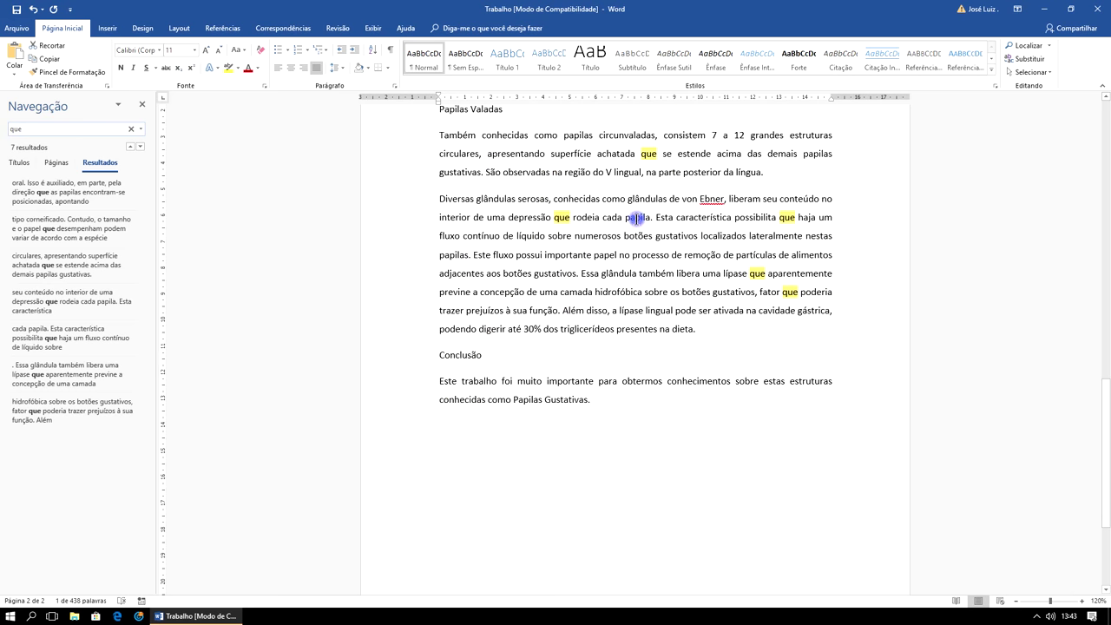
{"action": "left_click", "coordinate": [848, 256]}
{"action": "scroll", "coordinate": [850, 256], "scroll_direction": "up", "scroll_amount": 2}
{"action": "scroll", "coordinate": [852, 256], "scroll_direction": "up", "scroll_amount": 3}
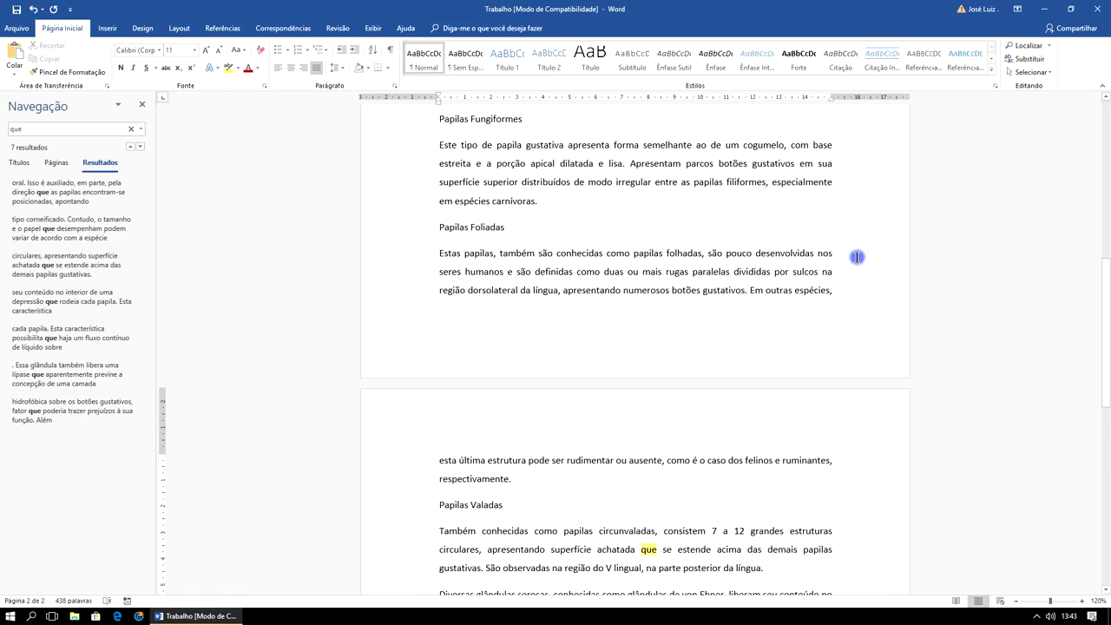
{"action": "scroll", "coordinate": [857, 257], "scroll_direction": "up", "scroll_amount": 4}
{"action": "scroll", "coordinate": [850, 256], "scroll_direction": "up", "scroll_amount": 3}
{"action": "scroll", "coordinate": [842, 254], "scroll_direction": "up", "scroll_amount": 4}
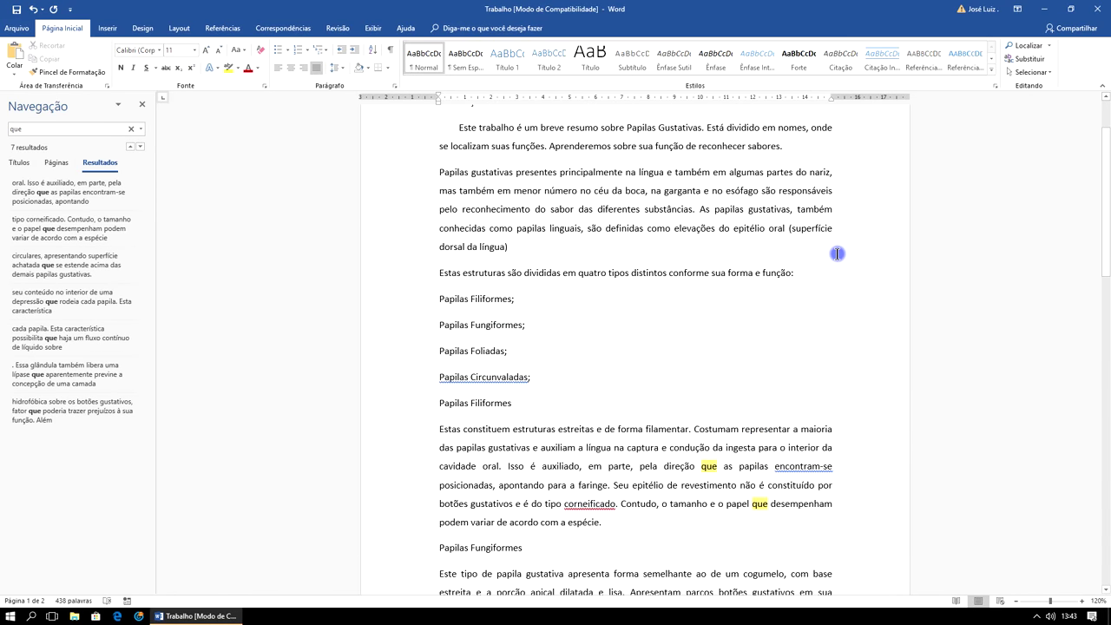
{"action": "scroll", "coordinate": [837, 253], "scroll_direction": "up", "scroll_amount": 1}
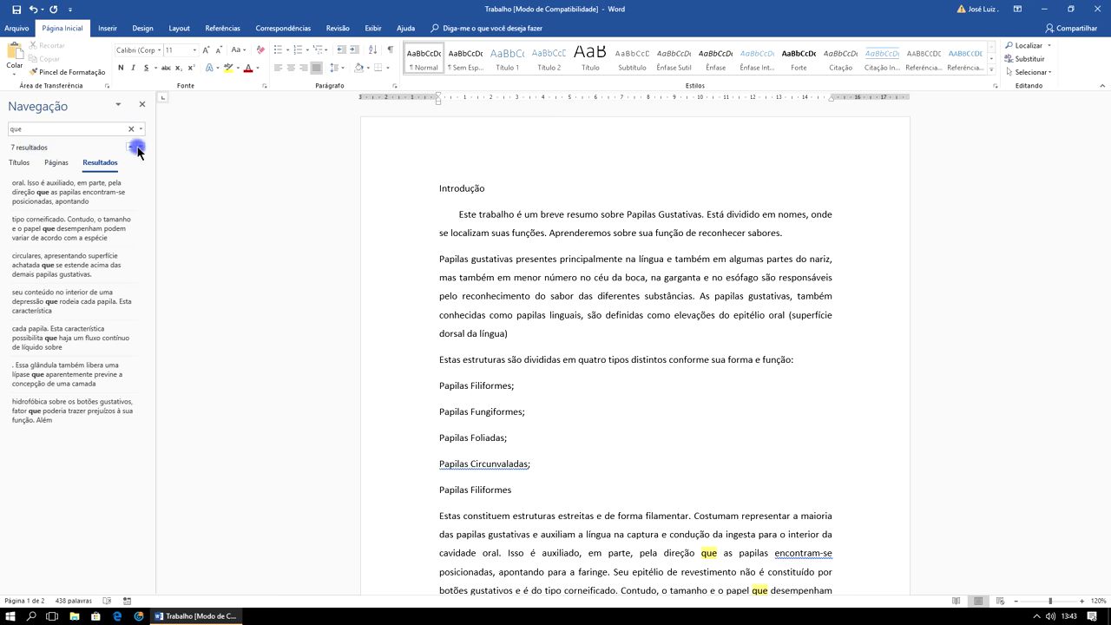
Cycle through the 'que' matches and close the search pane
{"action": "left_click", "coordinate": [138, 148]}
{"action": "left_click", "coordinate": [138, 148]}
{"action": "left_click", "coordinate": [138, 147]}
{"action": "left_click", "coordinate": [138, 147]}
{"action": "left_click", "coordinate": [138, 148]}
{"action": "left_click", "coordinate": [138, 148]}
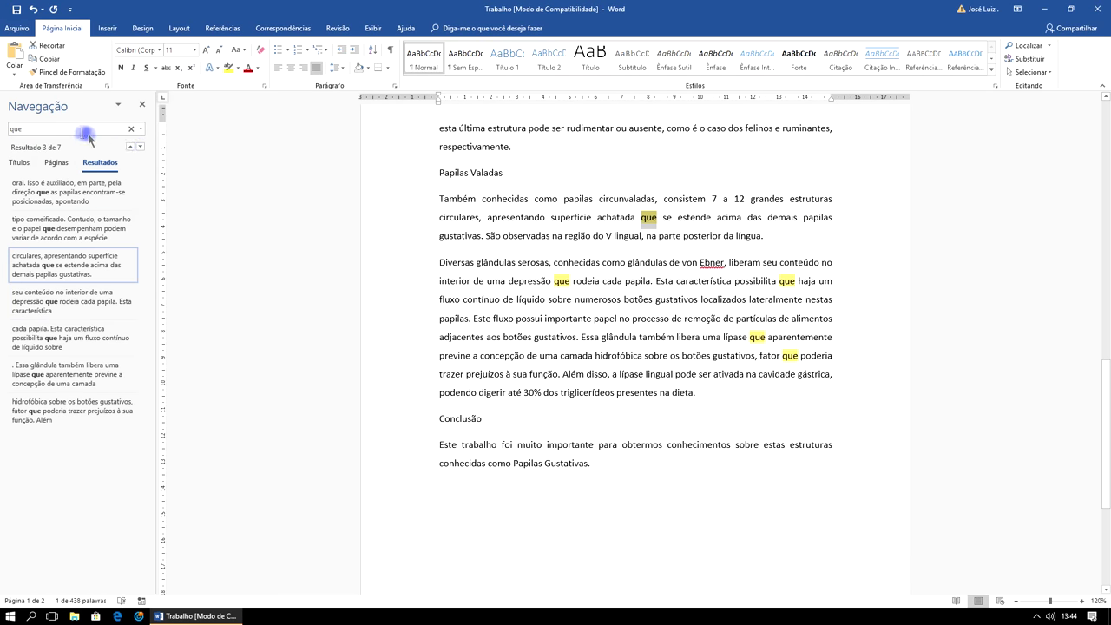
{"action": "left_click", "coordinate": [142, 104]}
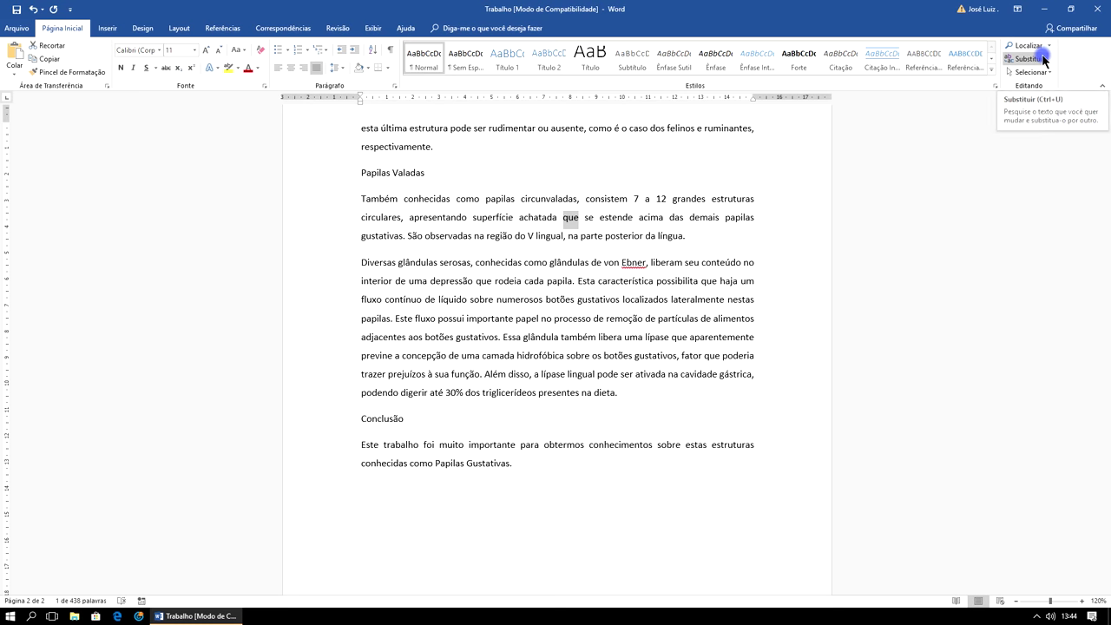
{"action": "left_click", "coordinate": [1043, 61]}
{"action": "type", "text": "Albert Ainstem"}
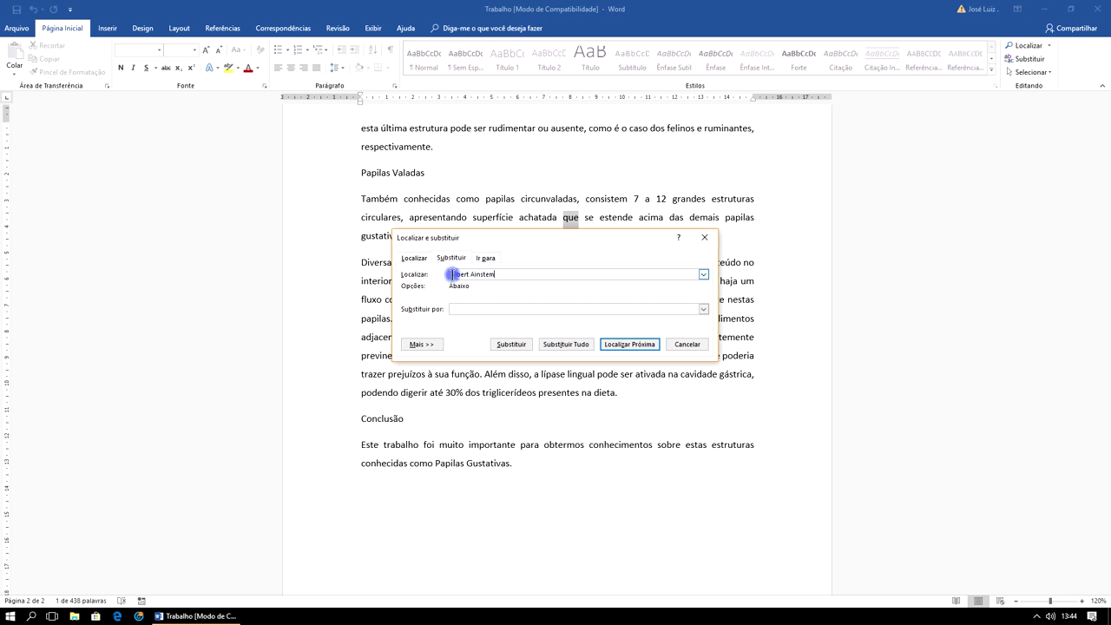
Replace every 'que' with 'maçã' using Replace All, then close the dialog
{"action": "left_click", "coordinate": [476, 311]}
{"action": "left_click_drag", "start_coordinate": [502, 274], "coordinate": [434, 275]}
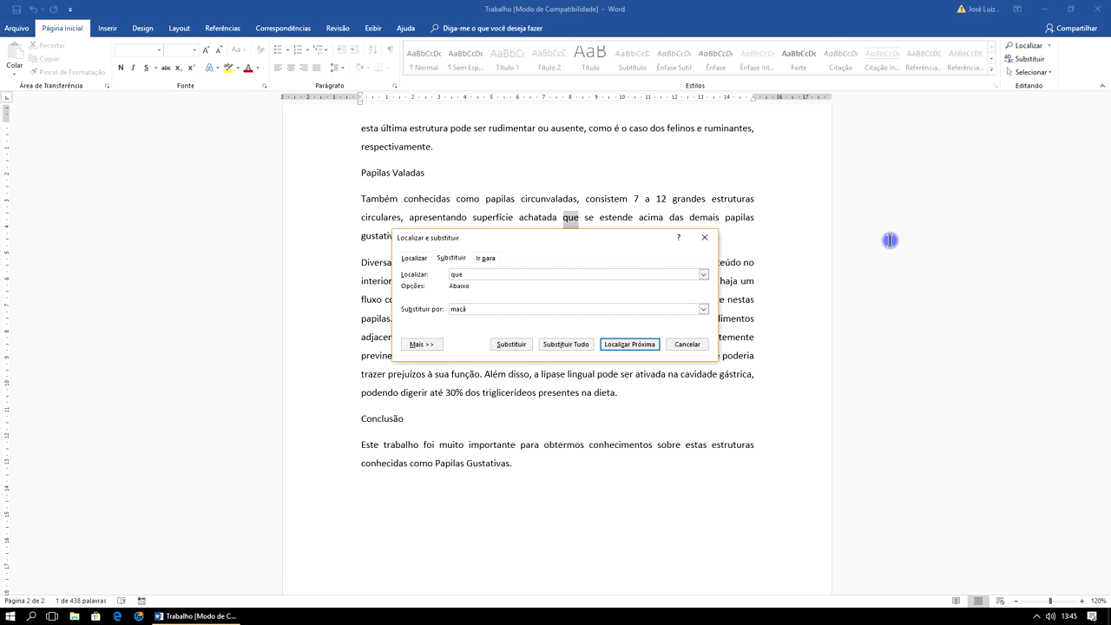
{"action": "left_click", "coordinate": [567, 345]}
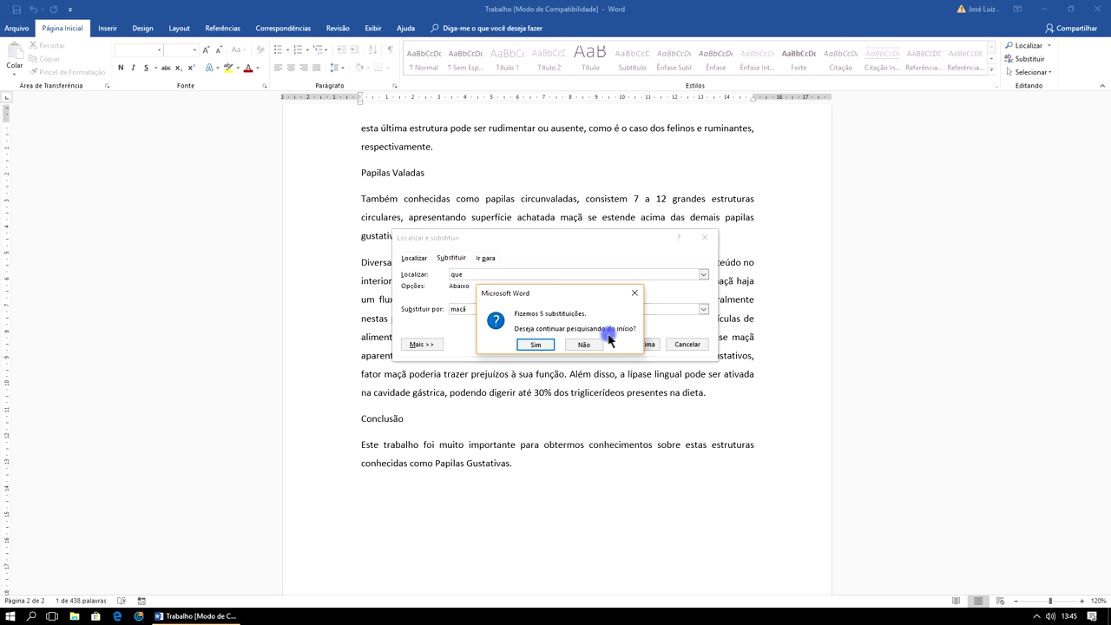
{"action": "left_click", "coordinate": [586, 344]}
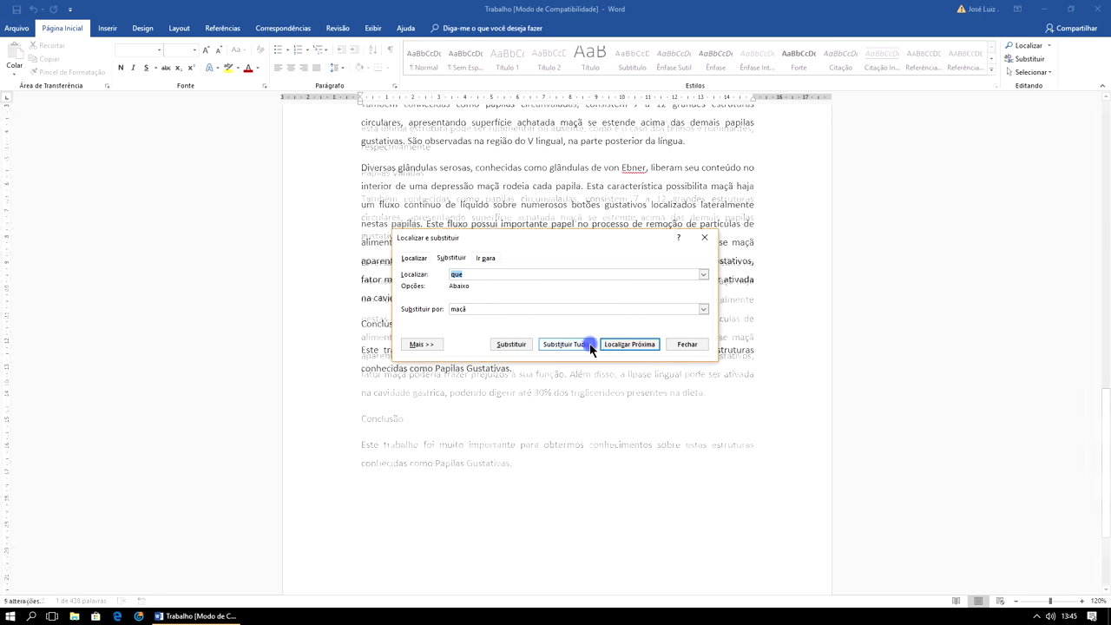
{"action": "left_click", "coordinate": [690, 345]}
{"action": "scroll", "coordinate": [709, 276], "scroll_direction": "up", "scroll_amount": 5}
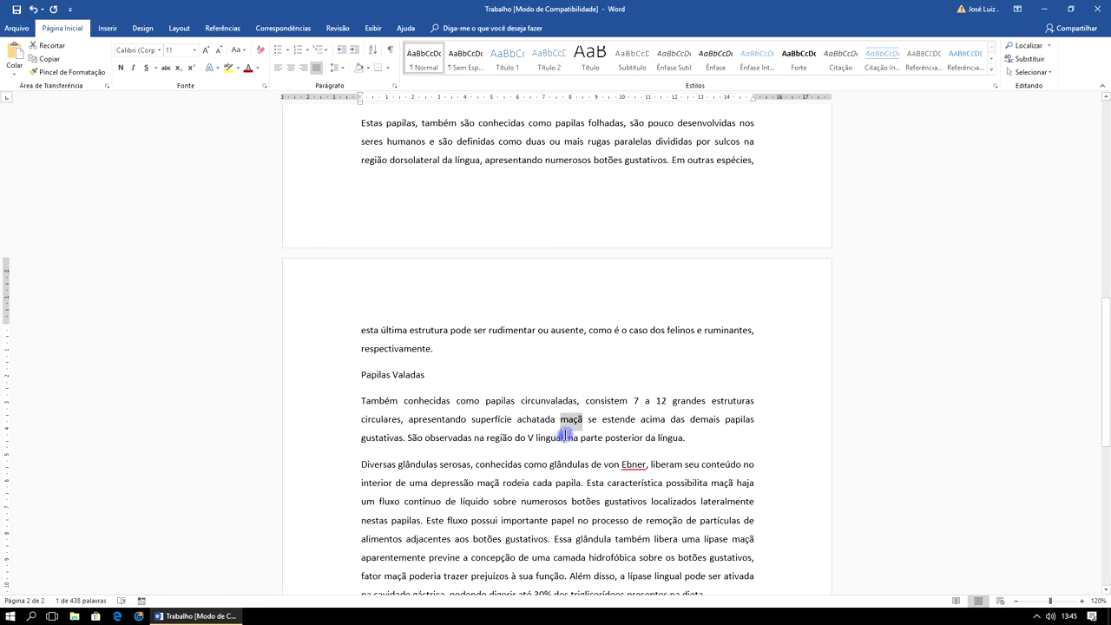
{"action": "scroll", "coordinate": [613, 391], "scroll_direction": "up", "scroll_amount": 5}
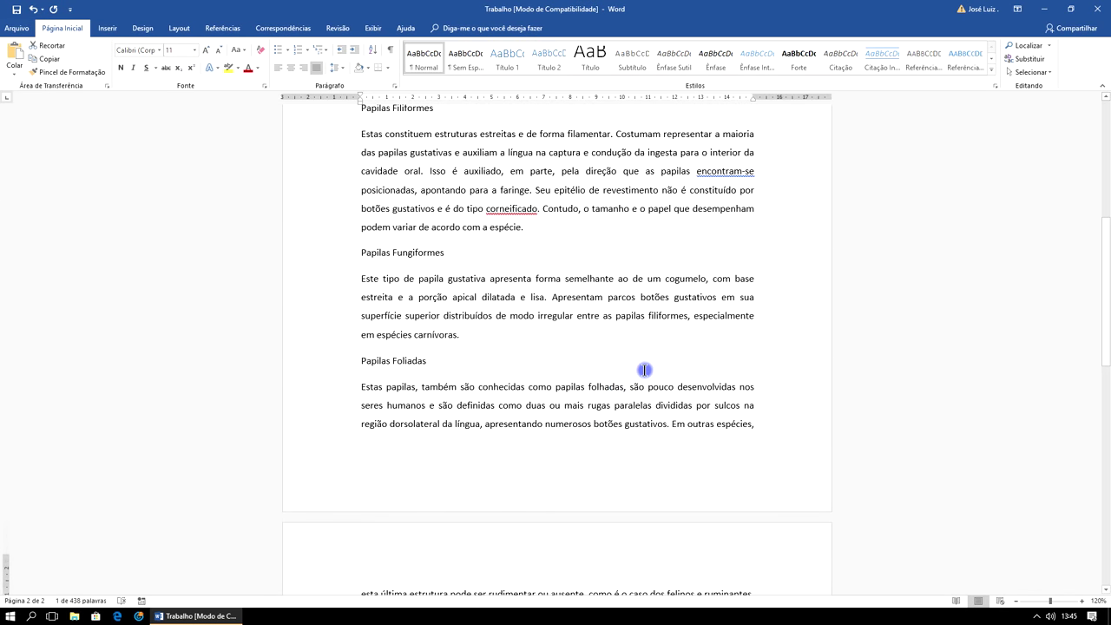
{"action": "scroll", "coordinate": [645, 368], "scroll_direction": "up", "scroll_amount": 4}
{"action": "scroll", "coordinate": [685, 351], "scroll_direction": "up", "scroll_amount": 3}
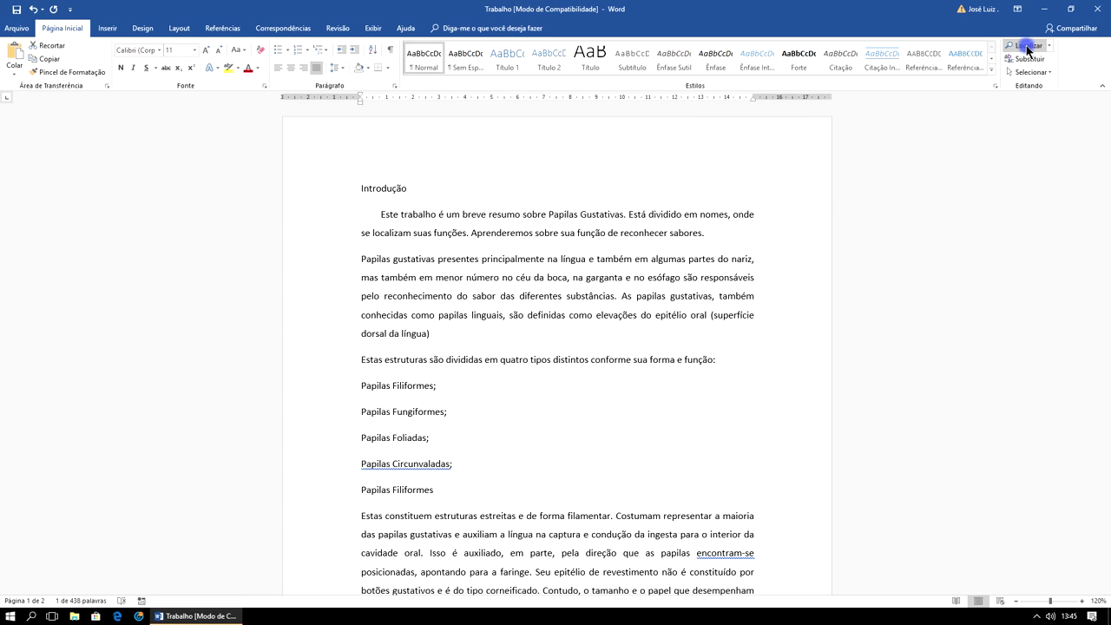
{"action": "left_click", "coordinate": [1027, 47]}
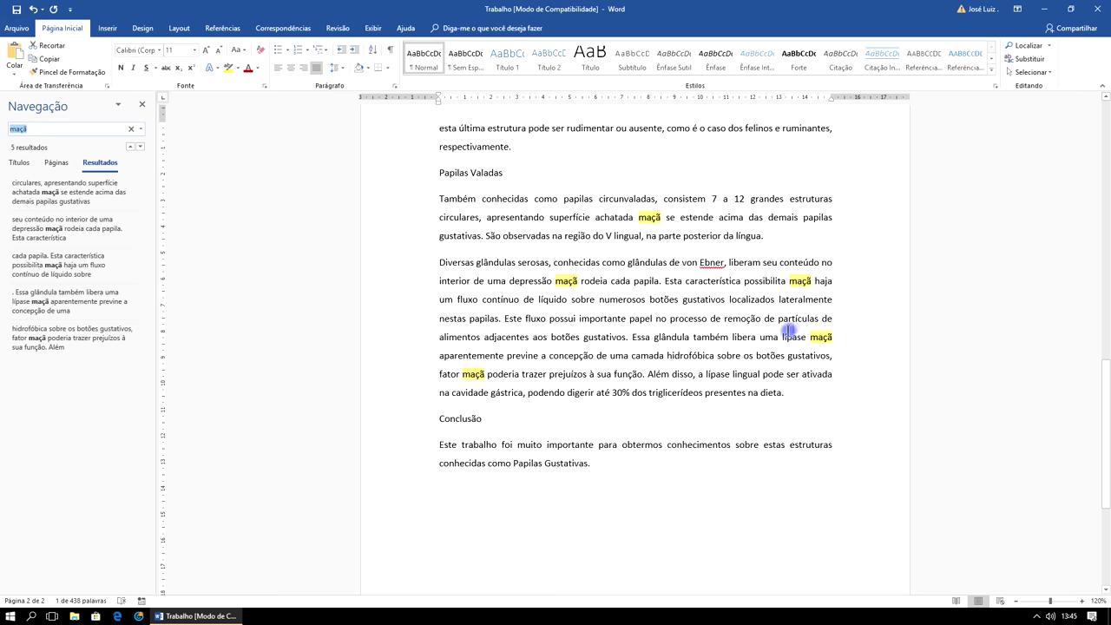
{"action": "left_click", "coordinate": [140, 106]}
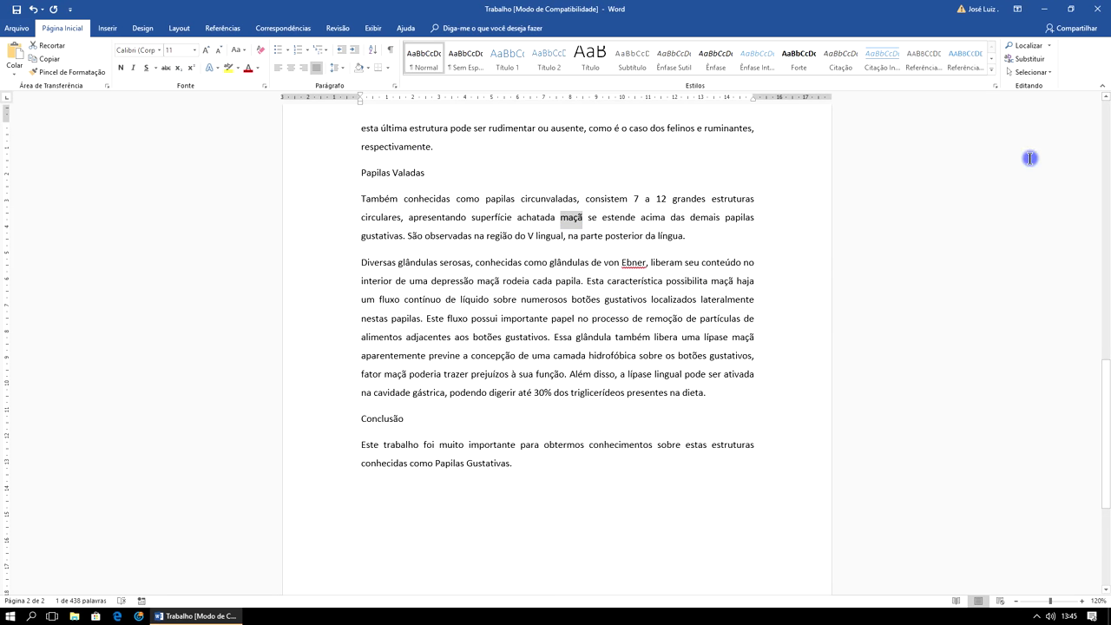
Swap every 'maçã' for 'leite' via Replace All, confirming the 5 replacements
{"action": "left_click", "coordinate": [1033, 59]}
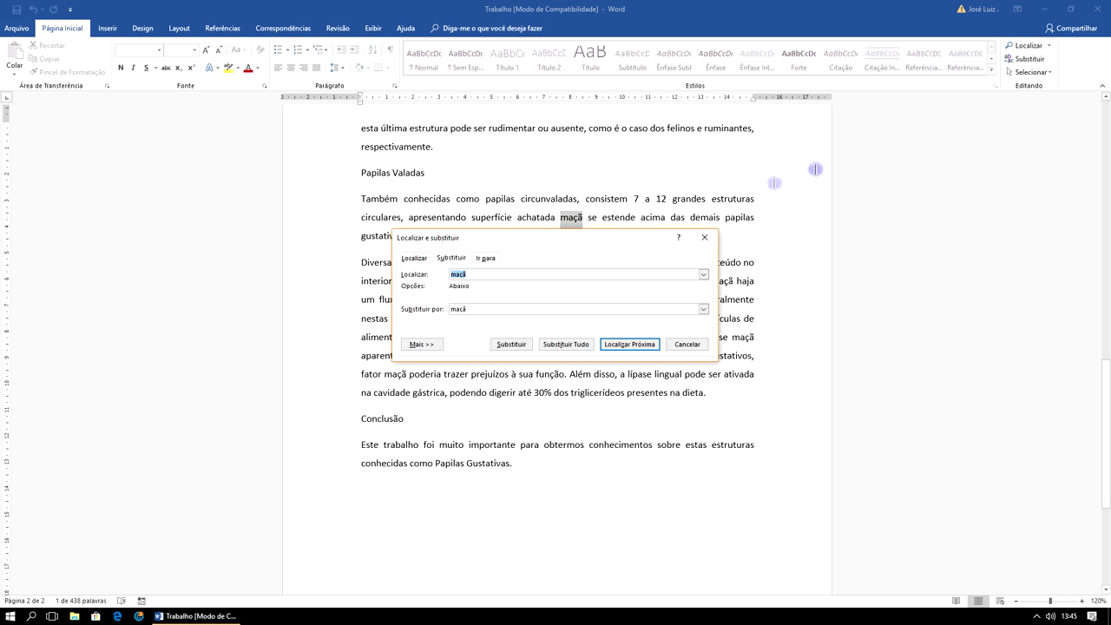
{"action": "double_click", "coordinate": [462, 275]}
{"action": "left_click", "coordinate": [478, 309]}
{"action": "left_click_drag", "start_coordinate": [476, 309], "coordinate": [410, 309]}
{"action": "type", "text": "leite"}
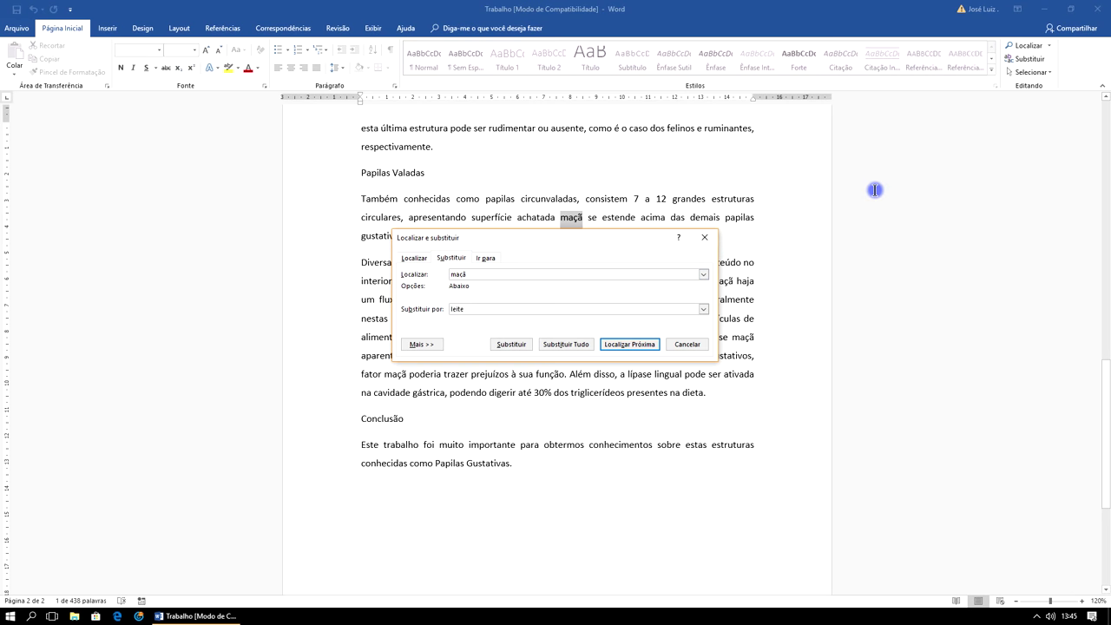
{"action": "left_click", "coordinate": [571, 345]}
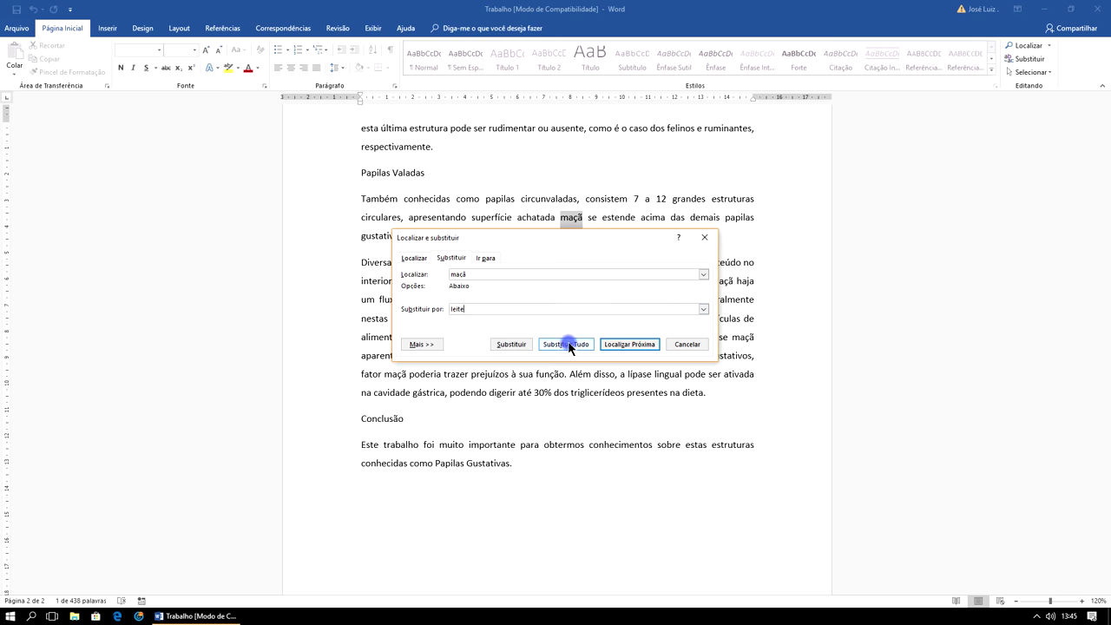
{"action": "left_click", "coordinate": [536, 344]}
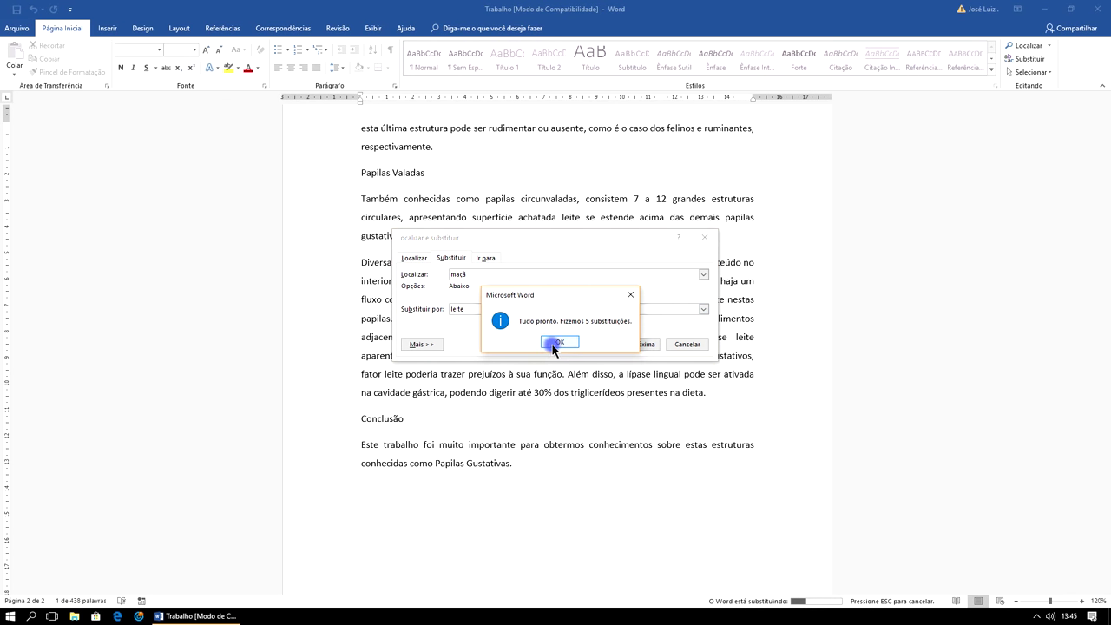
{"action": "left_click", "coordinate": [556, 345]}
{"action": "left_click", "coordinate": [688, 344]}
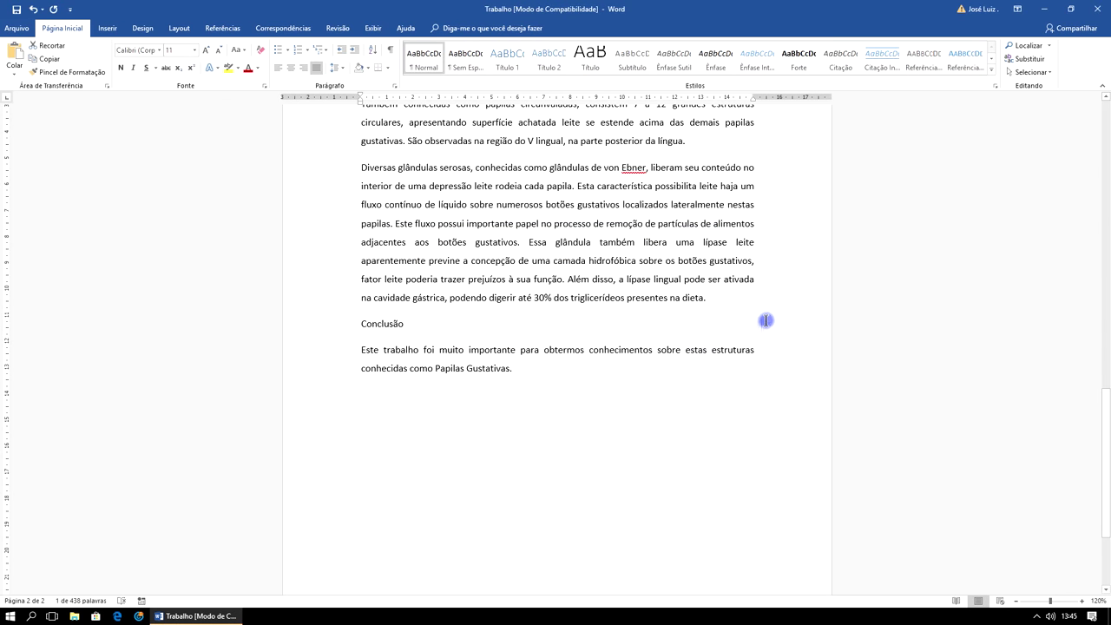
{"action": "scroll", "coordinate": [764, 253], "scroll_direction": "up", "scroll_amount": 5}
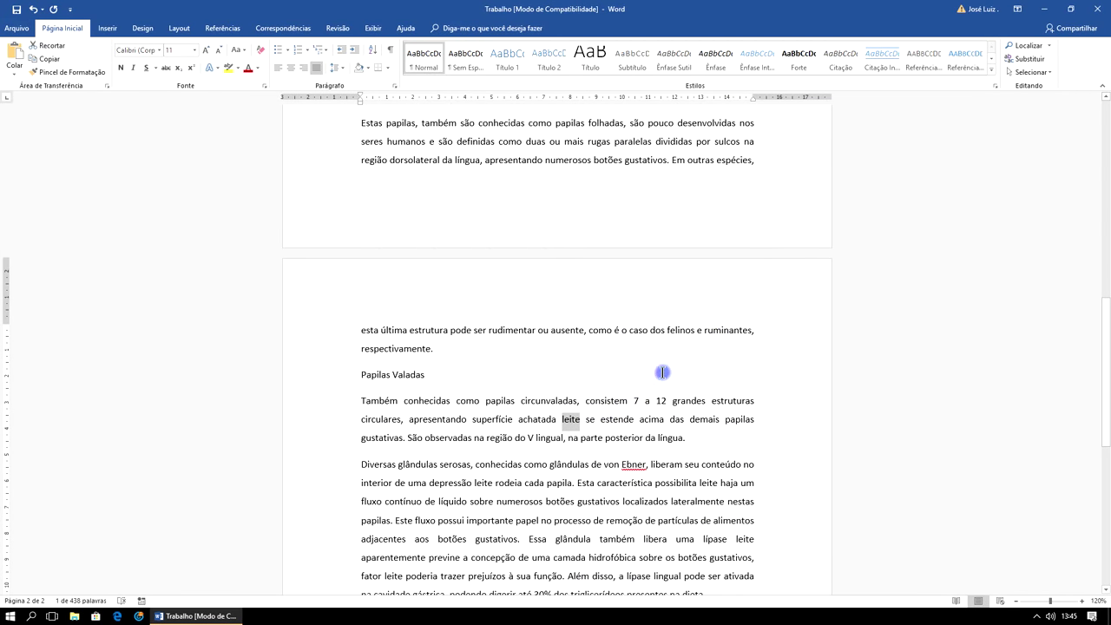
{"action": "scroll", "coordinate": [775, 280], "scroll_direction": "up", "scroll_amount": 2}
{"action": "scroll", "coordinate": [776, 261], "scroll_direction": "up", "scroll_amount": 5}
{"action": "scroll", "coordinate": [776, 260], "scroll_direction": "up", "scroll_amount": 1}
{"action": "scroll", "coordinate": [847, 261], "scroll_direction": "up", "scroll_amount": 2}
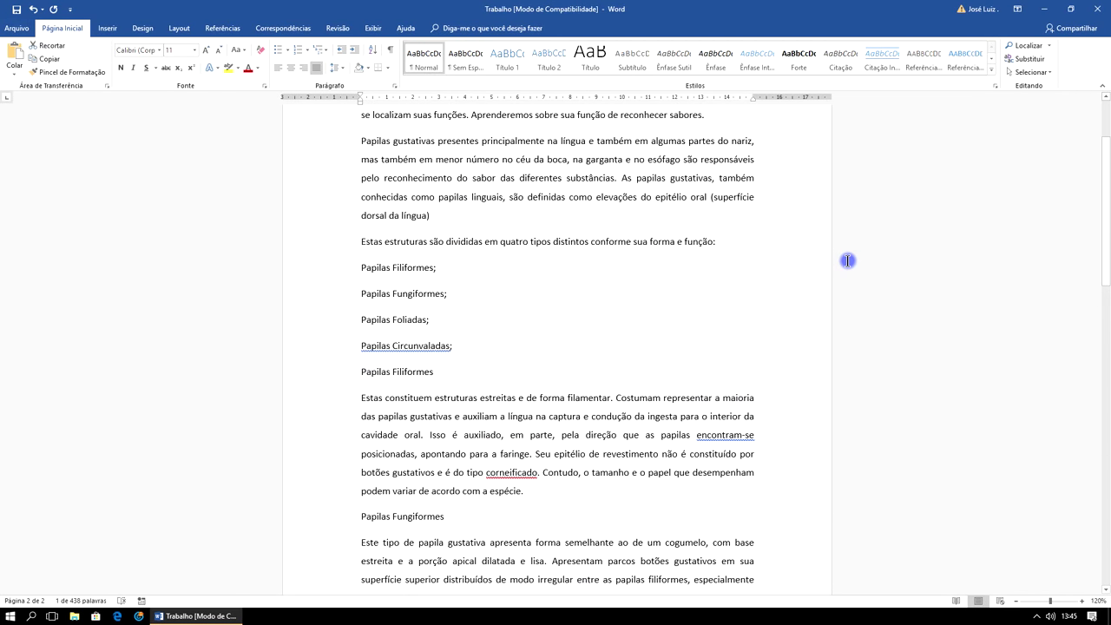
{"action": "scroll", "coordinate": [847, 260], "scroll_direction": "up", "scroll_amount": 2}
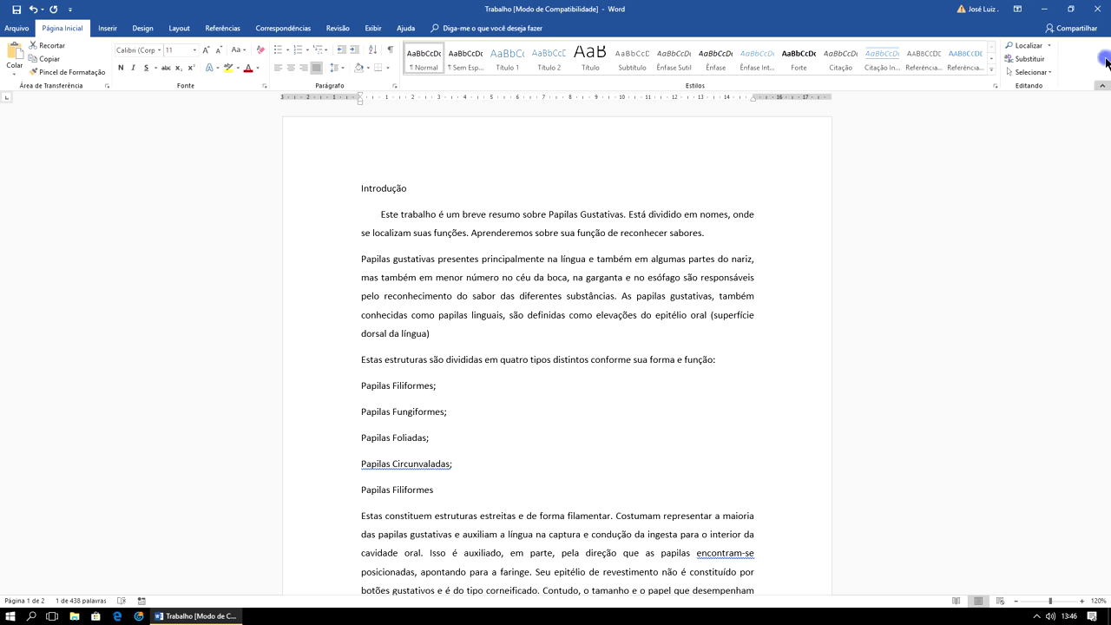
{"action": "scroll", "coordinate": [833, 326], "scroll_direction": "down", "scroll_amount": 3}
{"action": "scroll", "coordinate": [876, 286], "scroll_direction": "down", "scroll_amount": 6}
{"action": "scroll", "coordinate": [928, 234], "scroll_direction": "up", "scroll_amount": 9}
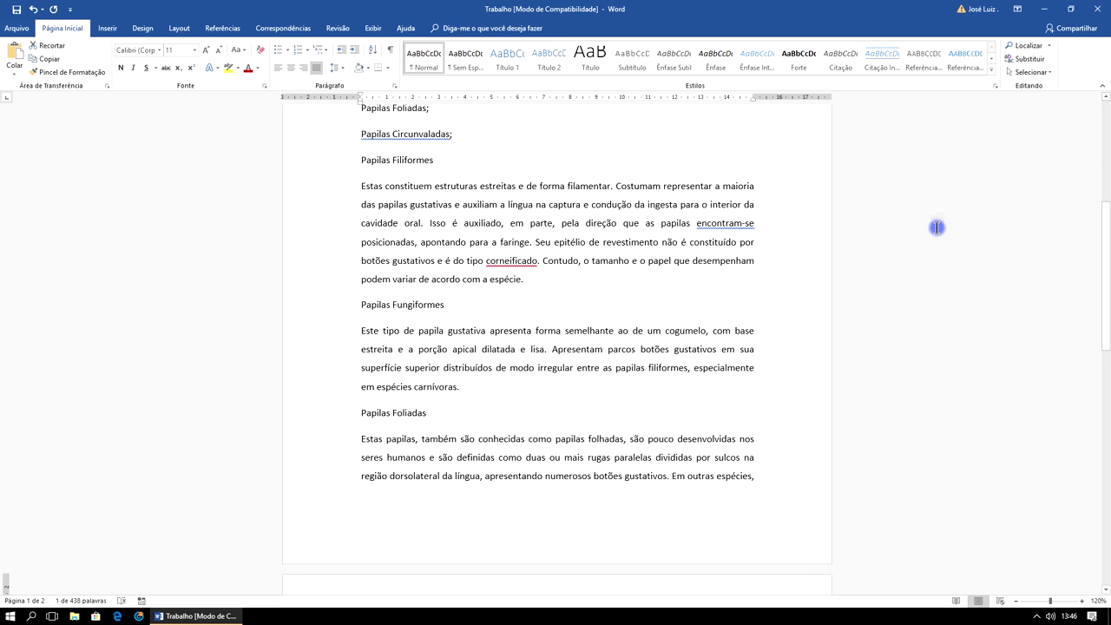
{"action": "scroll", "coordinate": [941, 208], "scroll_direction": "up", "scroll_amount": 6}
{"action": "left_click", "coordinate": [1028, 45]}
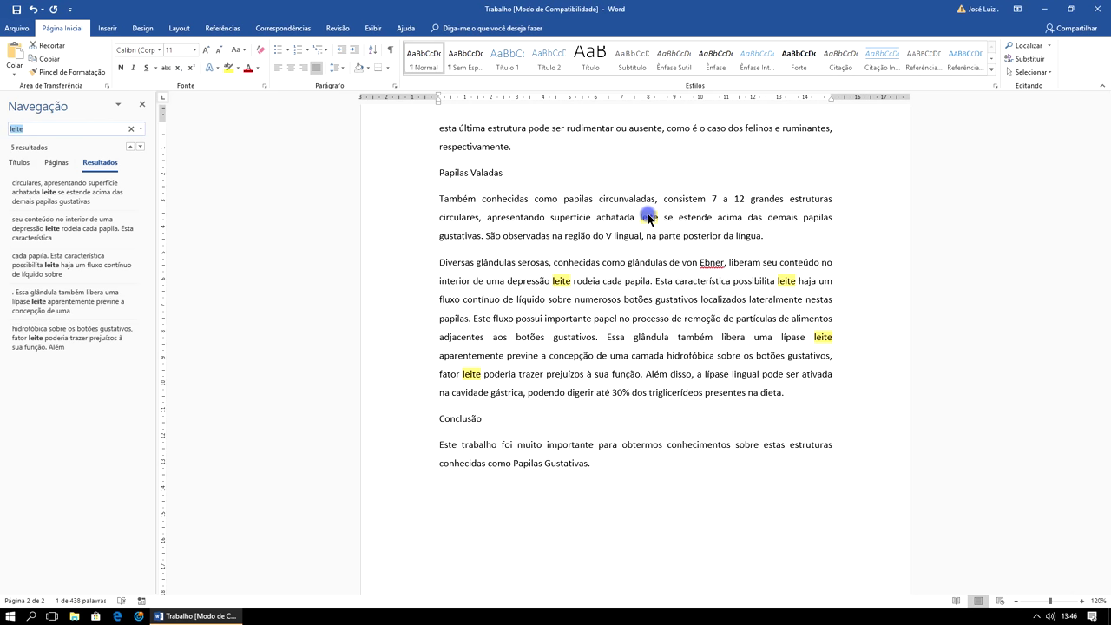
{"action": "left_click", "coordinate": [649, 219]}
{"action": "type", "text": "que"}
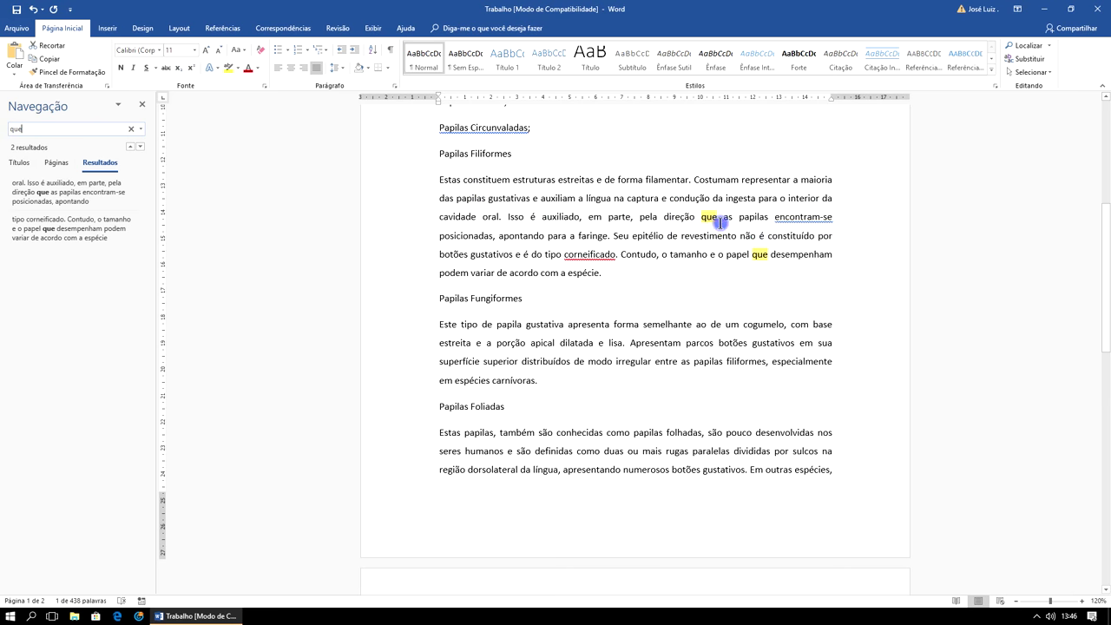
{"action": "left_click", "coordinate": [772, 259]}
{"action": "scroll", "coordinate": [812, 243], "scroll_direction": "up", "scroll_amount": 3}
{"action": "scroll", "coordinate": [765, 210], "scroll_direction": "up", "scroll_amount": 3}
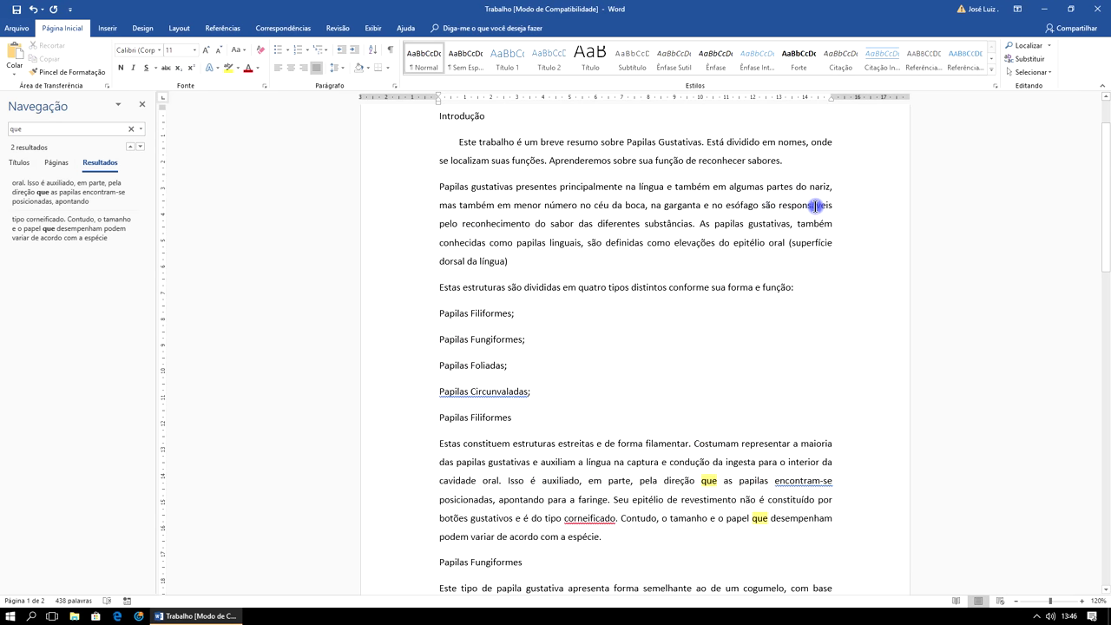
{"action": "scroll", "coordinate": [806, 209], "scroll_direction": "up", "scroll_amount": 2}
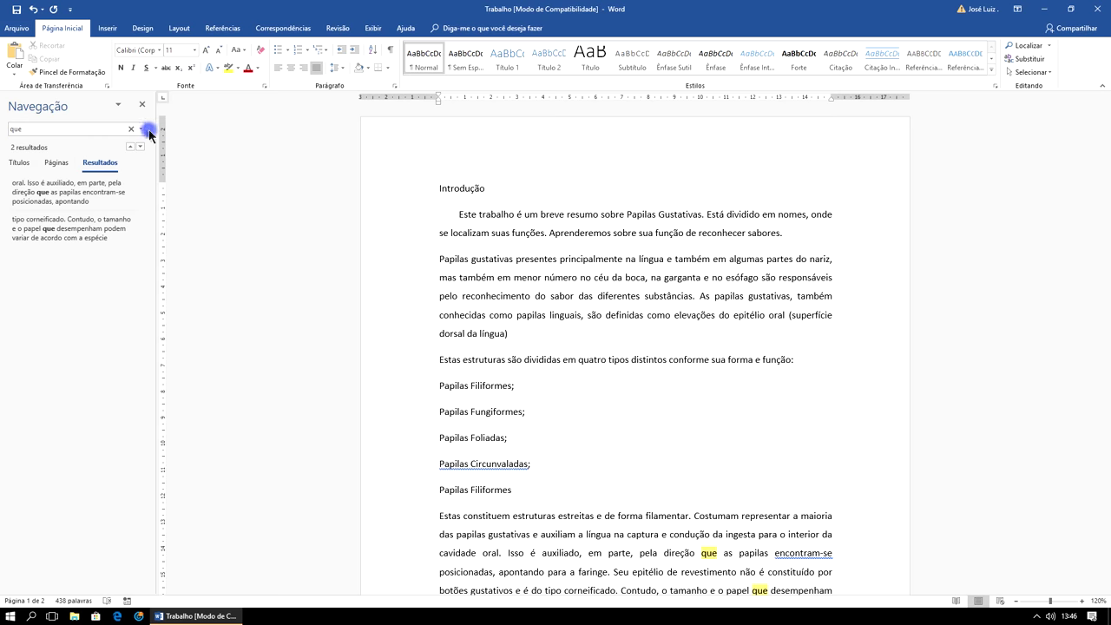
{"action": "left_click", "coordinate": [142, 104]}
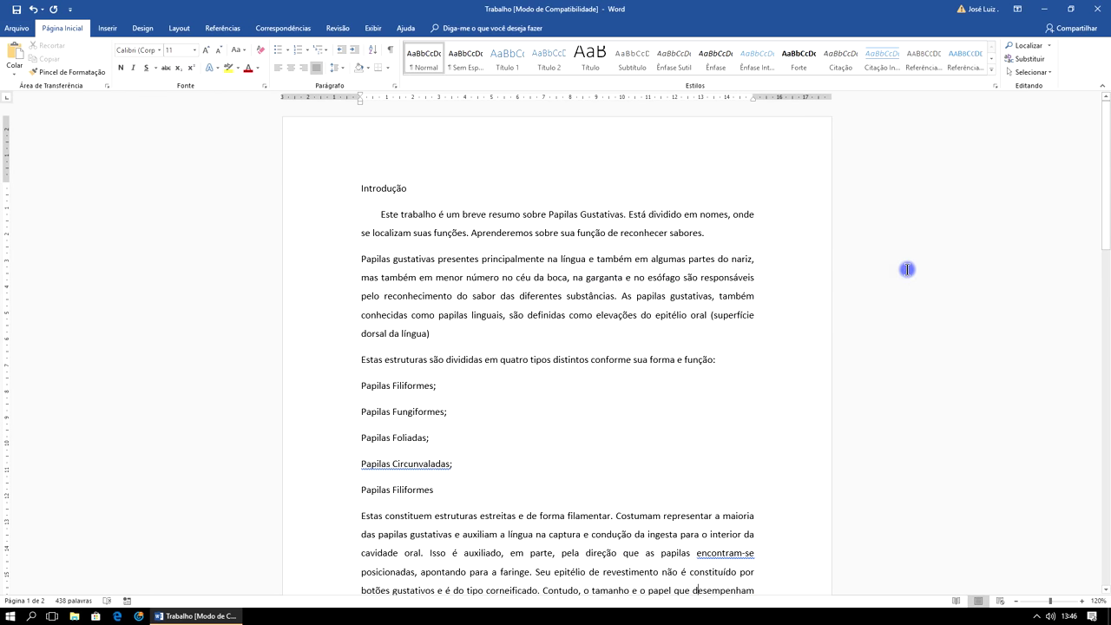
Search the document for 'que' again, then close the search results
{"action": "scroll", "coordinate": [773, 265], "scroll_direction": "down", "scroll_amount": 2}
{"action": "scroll", "coordinate": [773, 266], "scroll_direction": "down", "scroll_amount": 2}
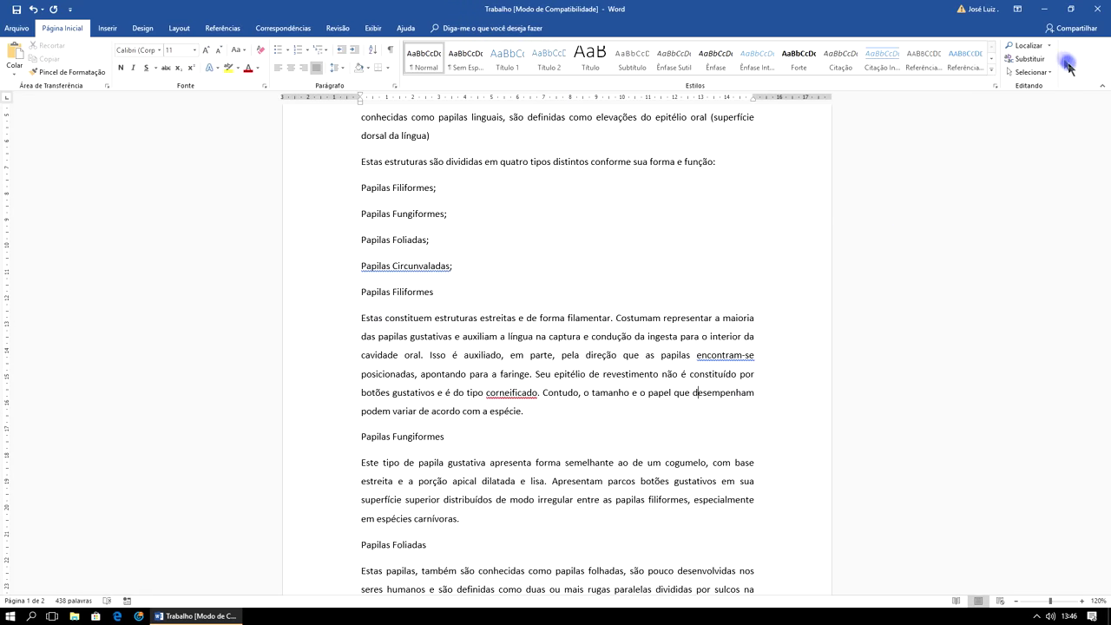
{"action": "left_click", "coordinate": [1026, 45]}
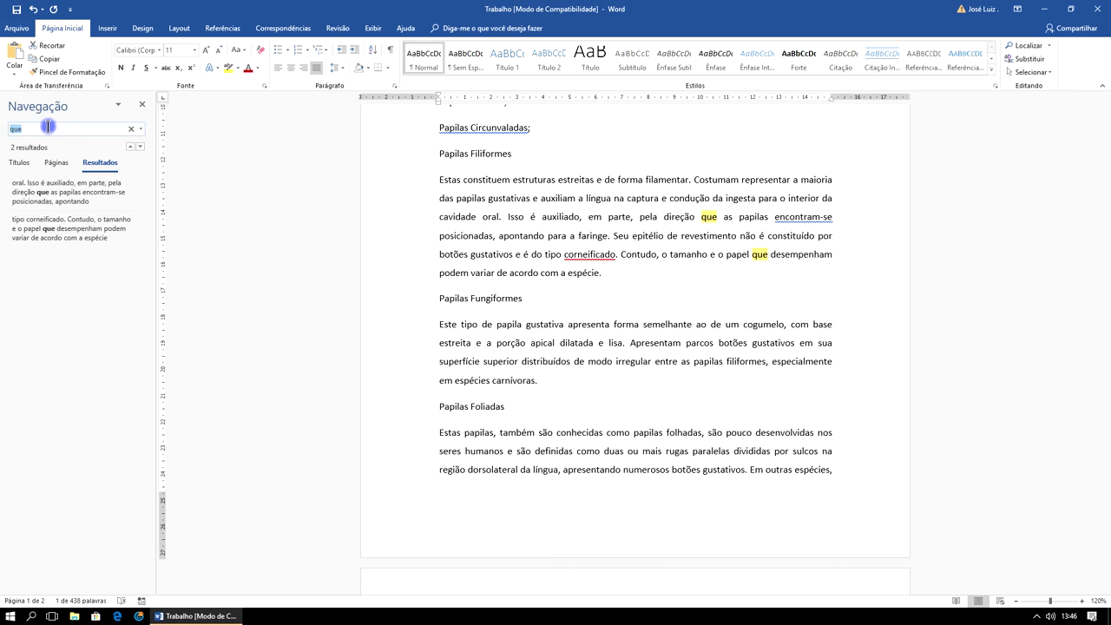
{"action": "left_click", "coordinate": [139, 107]}
{"action": "left_click", "coordinate": [187, 153]}
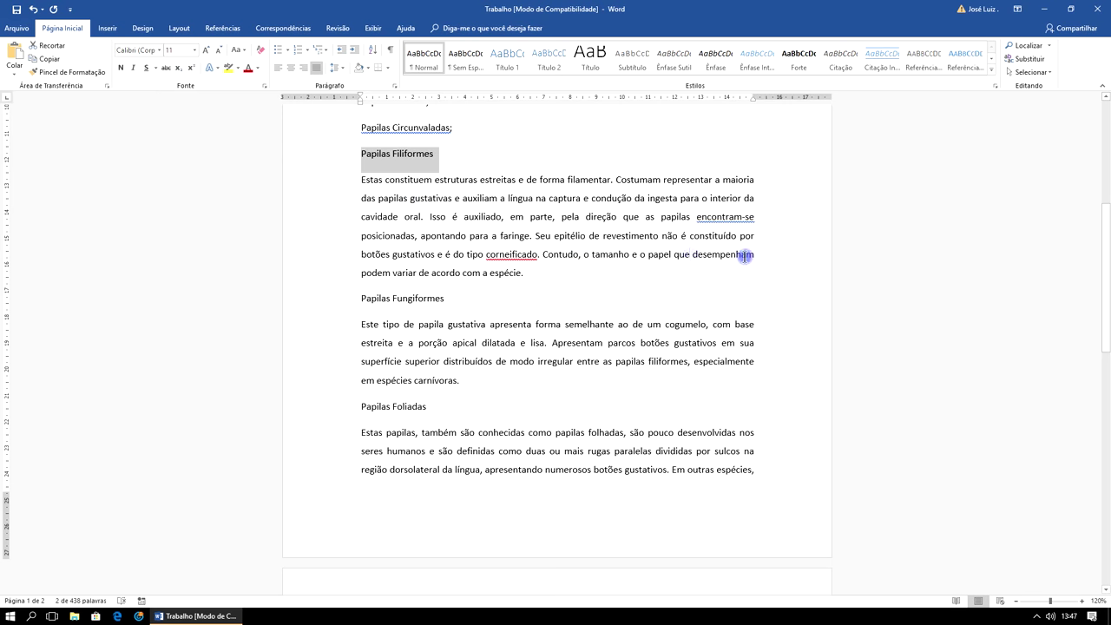
Scroll to the top and show the Selecionar options in the Editando group
{"action": "scroll", "coordinate": [807, 265], "scroll_direction": "up", "scroll_amount": 4}
{"action": "scroll", "coordinate": [856, 260], "scroll_direction": "up", "scroll_amount": 1}
{"action": "scroll", "coordinate": [903, 208], "scroll_direction": "up", "scroll_amount": 1}
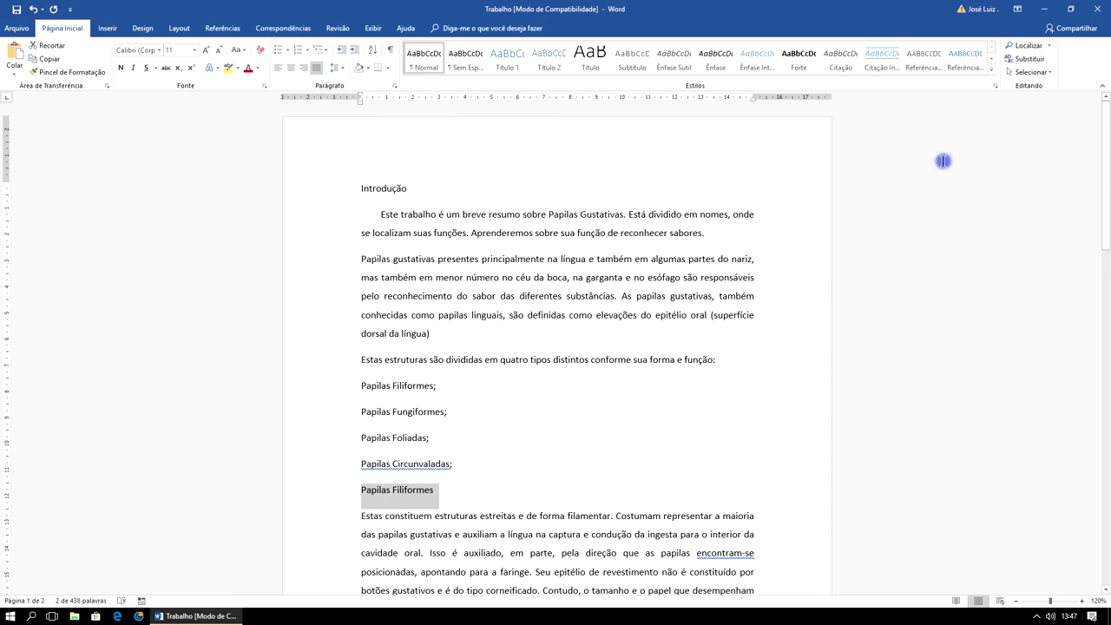
{"action": "left_click", "coordinate": [1041, 73]}
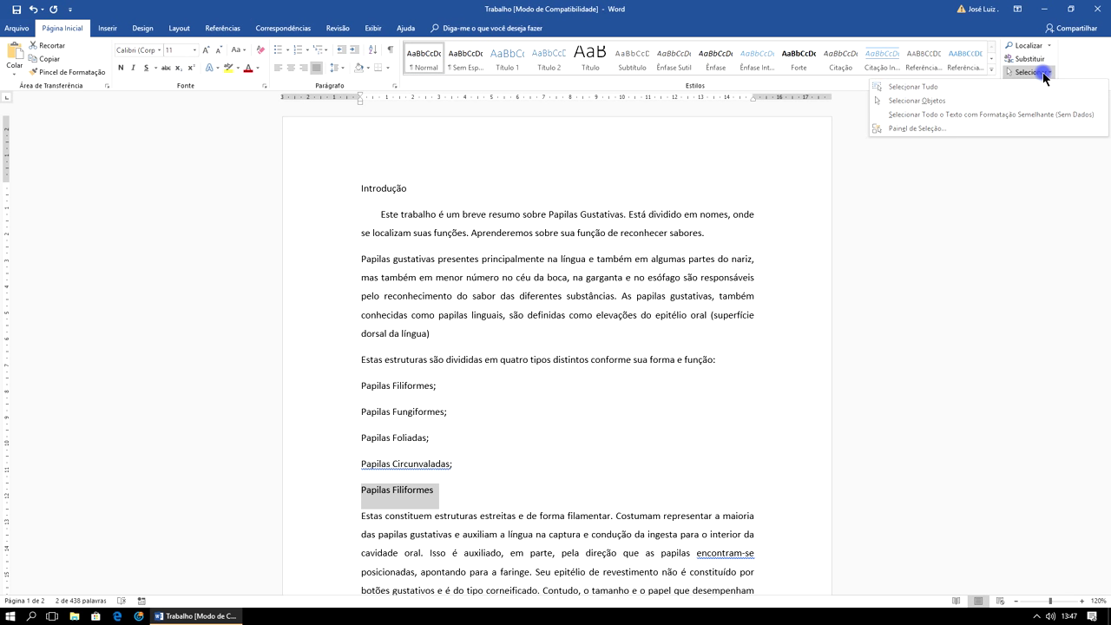
{"action": "left_click", "coordinate": [925, 87]}
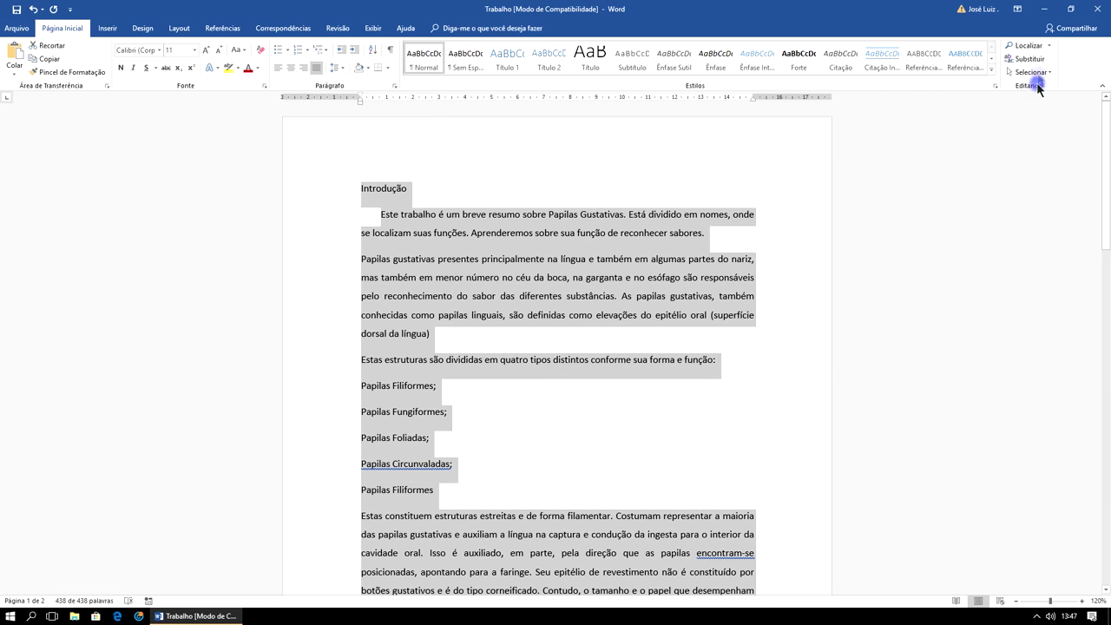
{"action": "left_click", "coordinate": [1045, 72]}
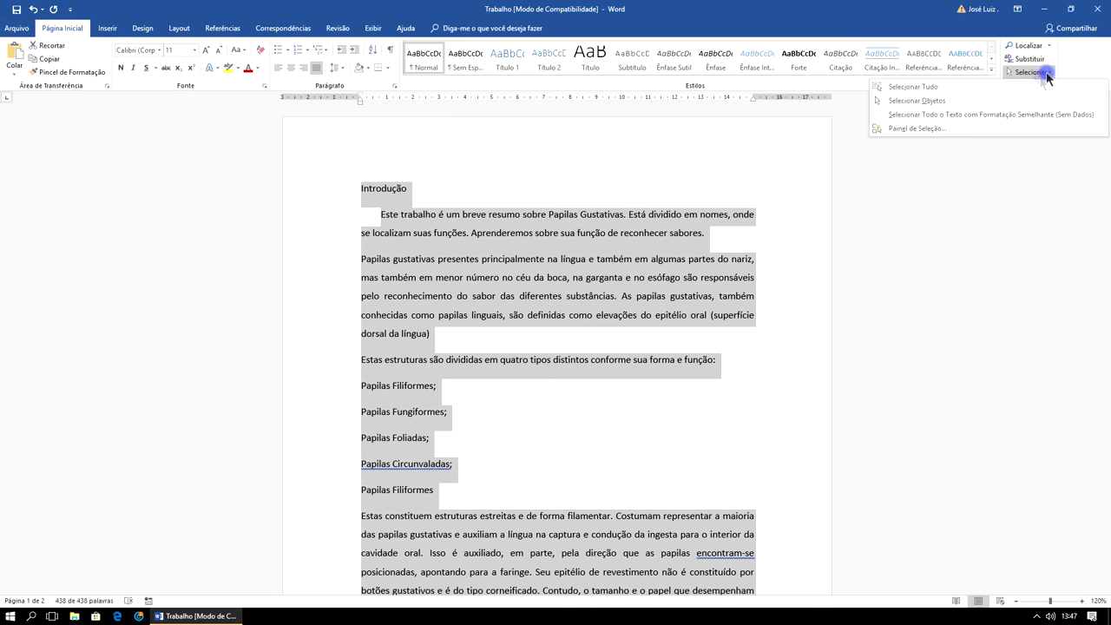
{"action": "left_click", "coordinate": [962, 102]}
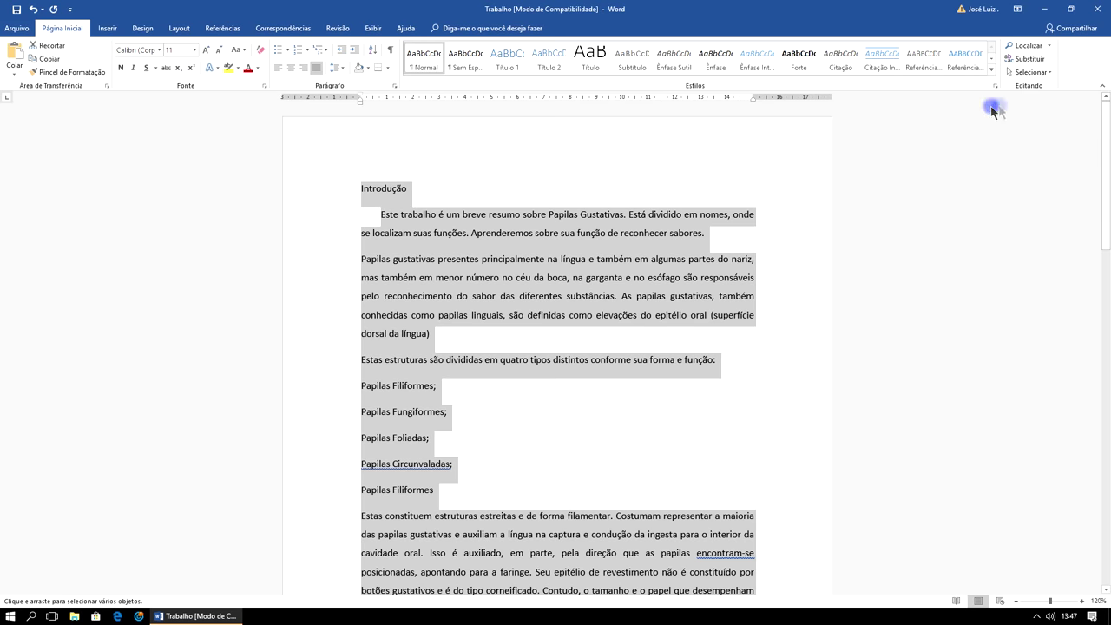
{"action": "scroll", "coordinate": [903, 180], "scroll_direction": "down", "scroll_amount": 7}
{"action": "scroll", "coordinate": [955, 177], "scroll_direction": "down", "scroll_amount": 2}
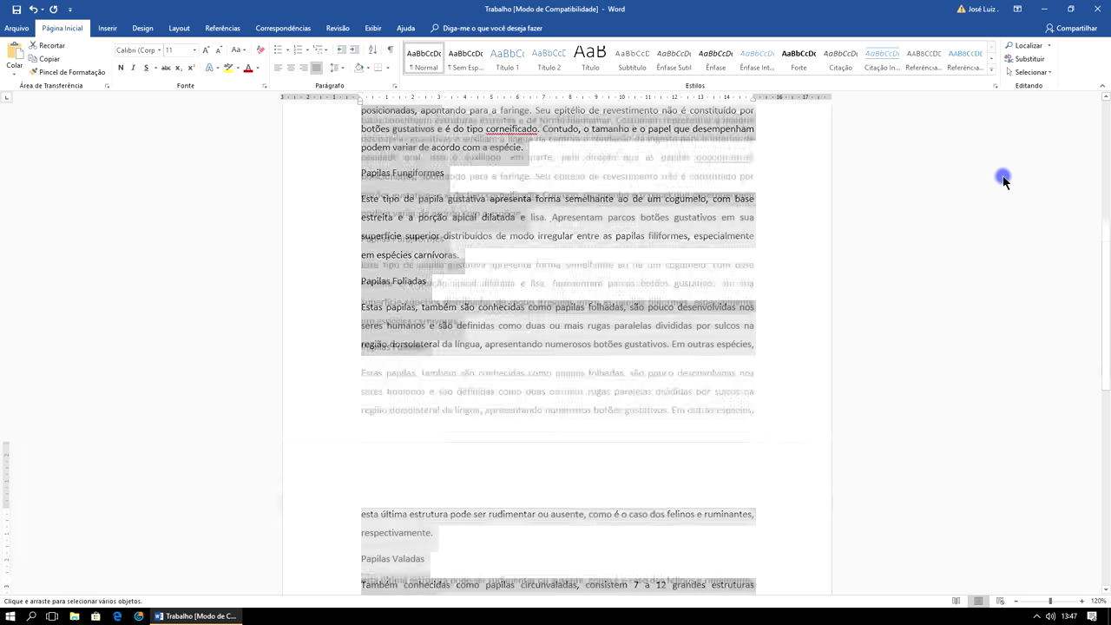
{"action": "scroll", "coordinate": [1007, 170], "scroll_direction": "up", "scroll_amount": 6}
{"action": "scroll", "coordinate": [1020, 147], "scroll_direction": "up", "scroll_amount": 3}
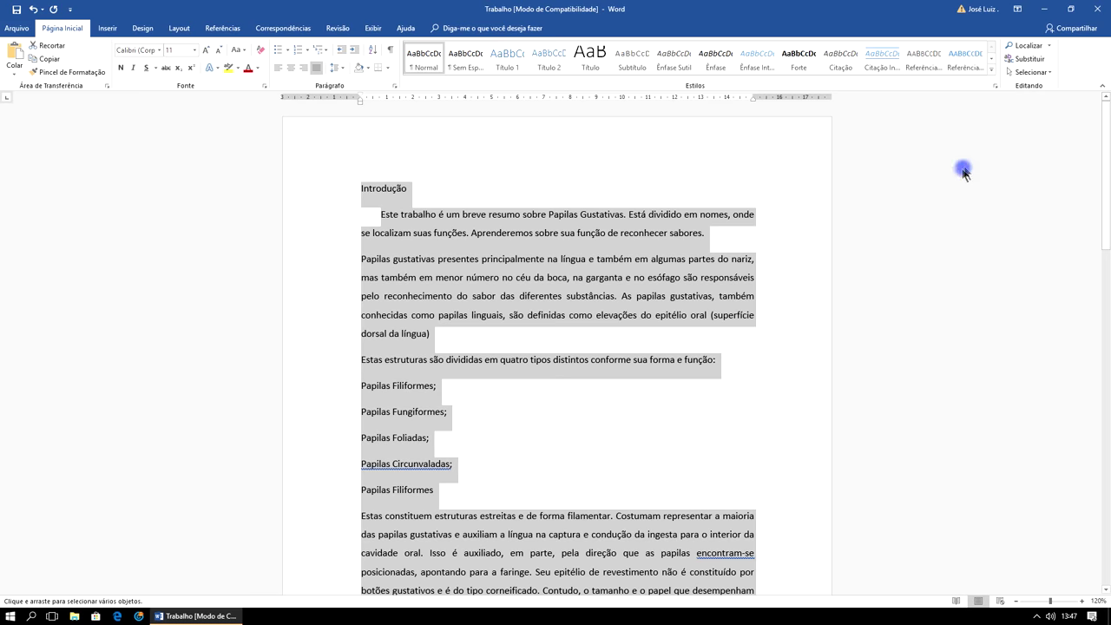
{"action": "left_click", "coordinate": [1044, 75]}
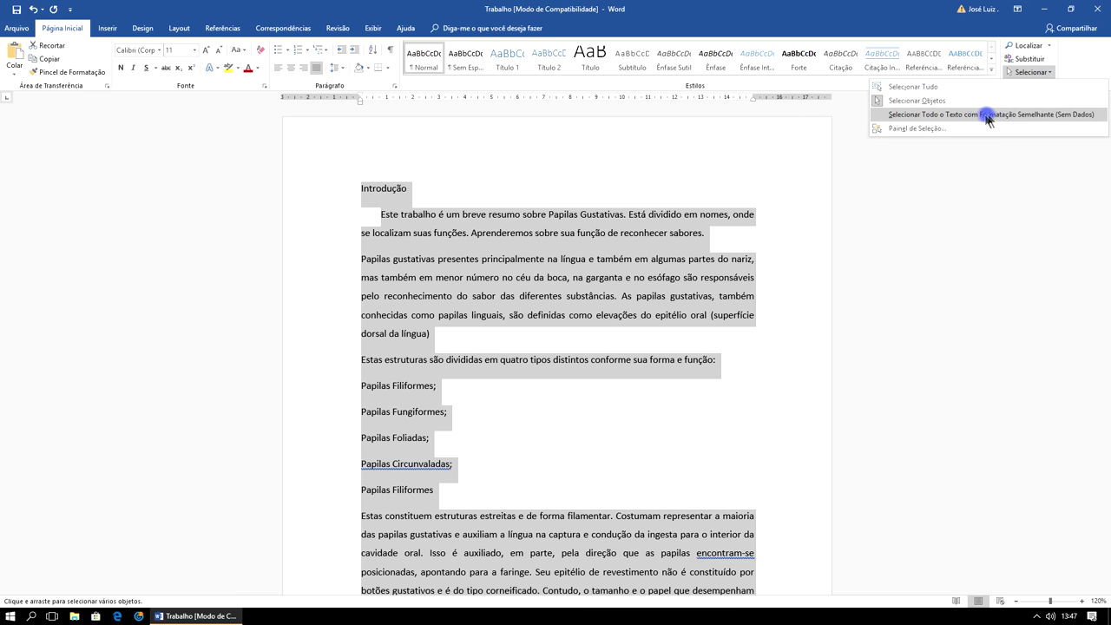
{"action": "left_click", "coordinate": [809, 243]}
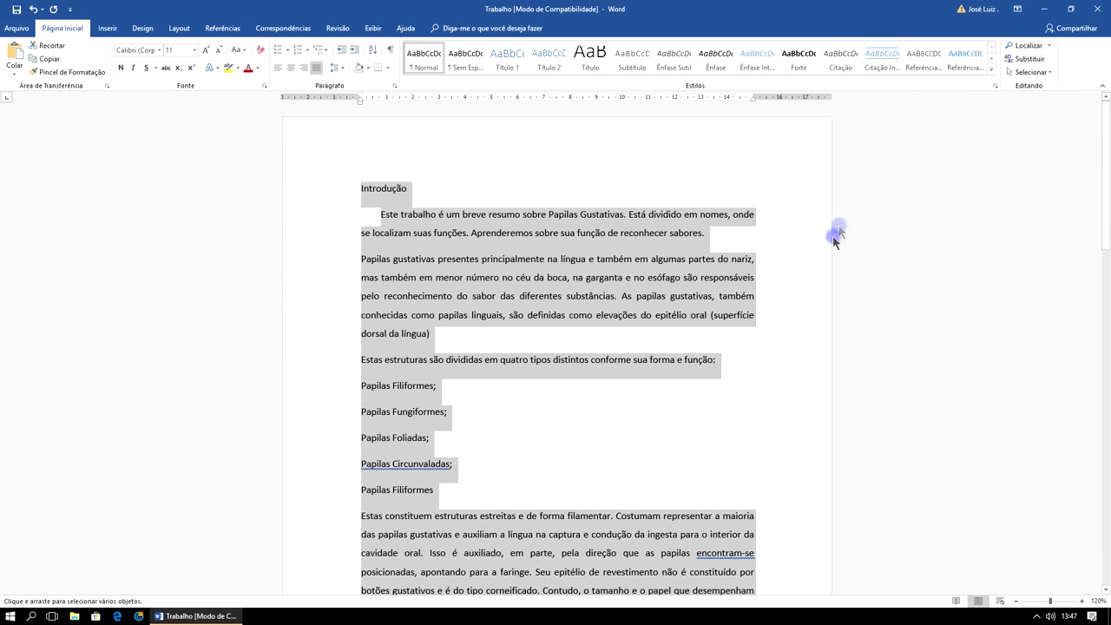
{"action": "scroll", "coordinate": [733, 247], "scroll_direction": "down", "scroll_amount": 4}
{"action": "scroll", "coordinate": [735, 246], "scroll_direction": "up", "scroll_amount": 2}
{"action": "scroll", "coordinate": [734, 245], "scroll_direction": "up", "scroll_amount": 2}
{"action": "left_click", "coordinate": [596, 262]}
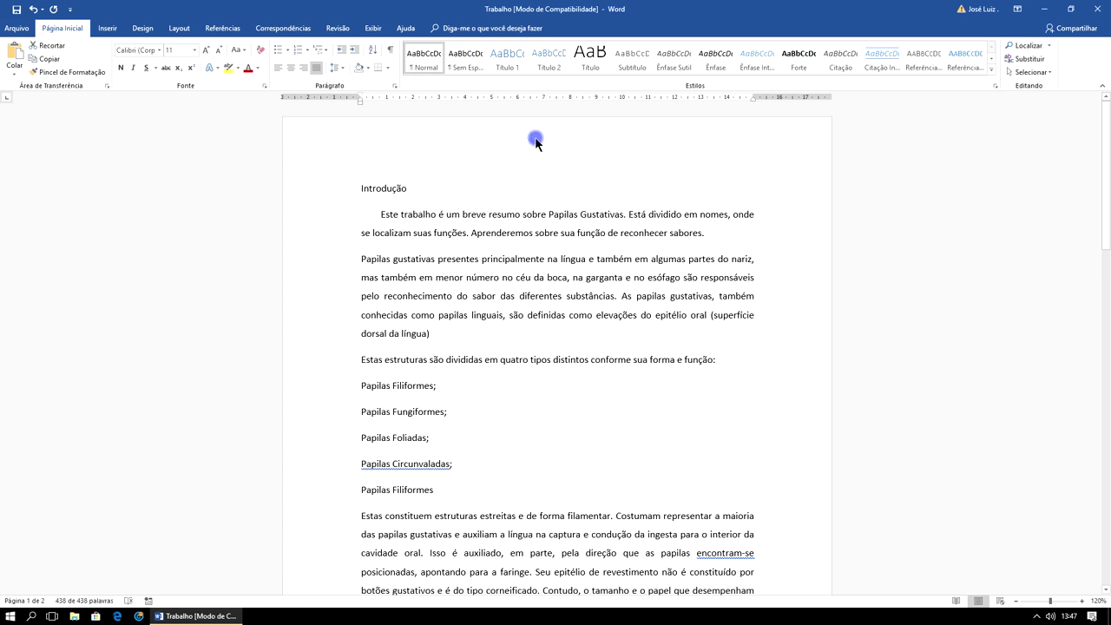
{"action": "left_click", "coordinate": [521, 259]}
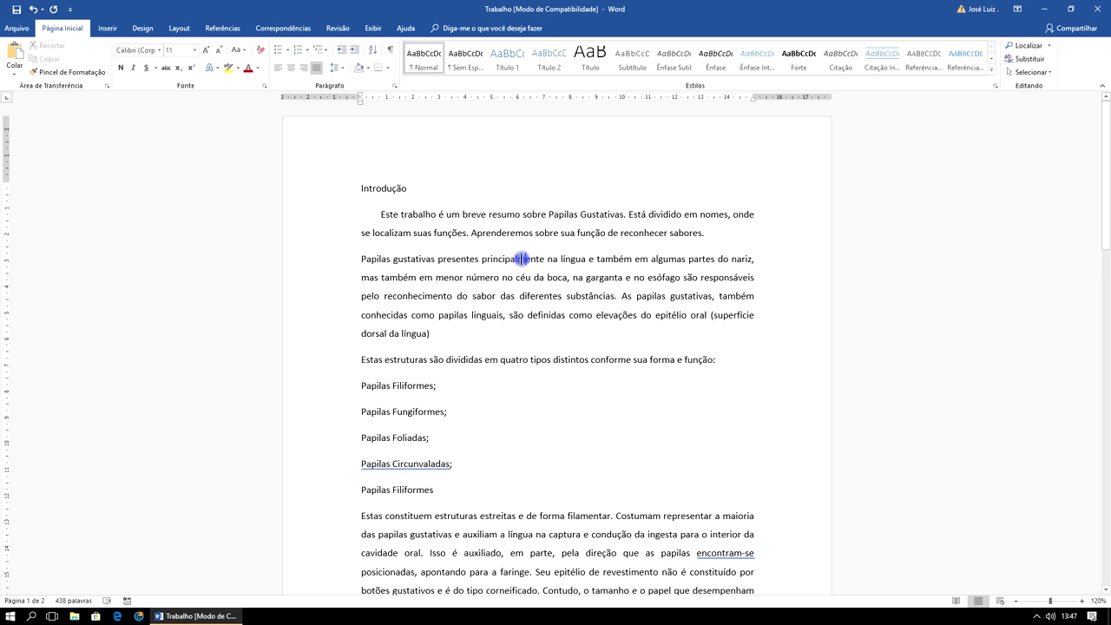
Select all text, apply the Normal style, and reveal the Shading colour options
{"action": "key", "text": "ctrl+a"}
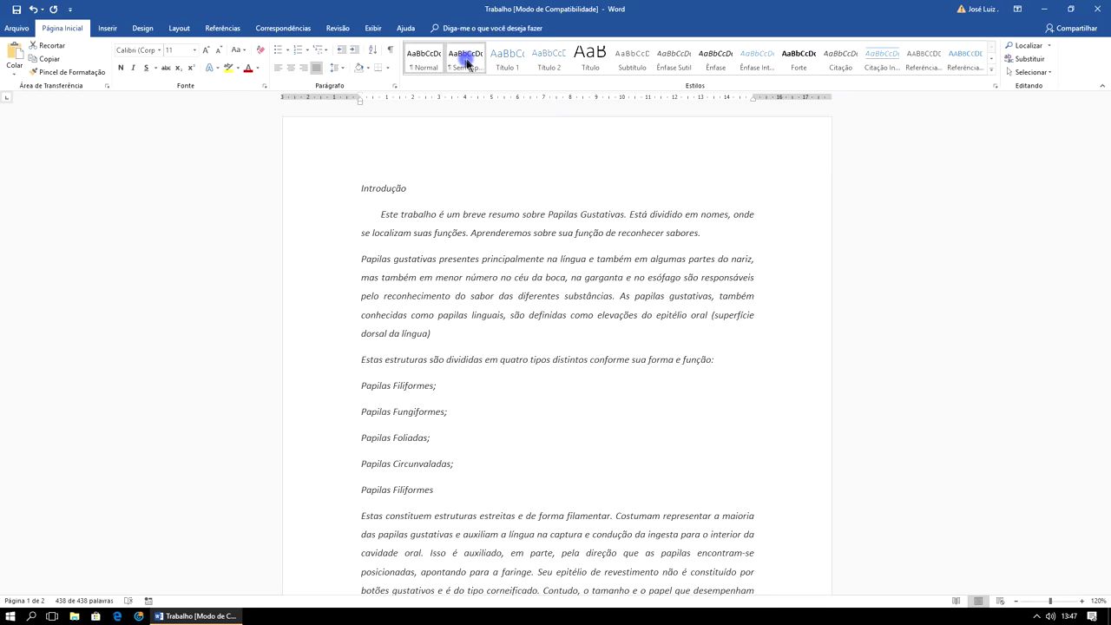
{"action": "left_click", "coordinate": [428, 61]}
{"action": "key", "text": "ctrl+a"}
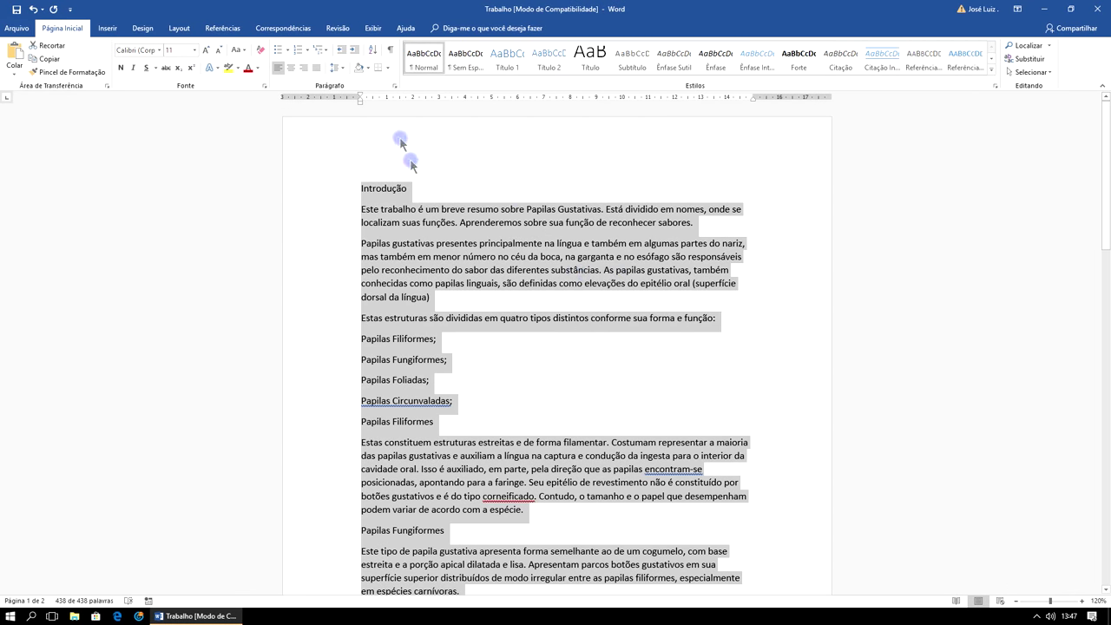
{"action": "left_click", "coordinate": [367, 68]}
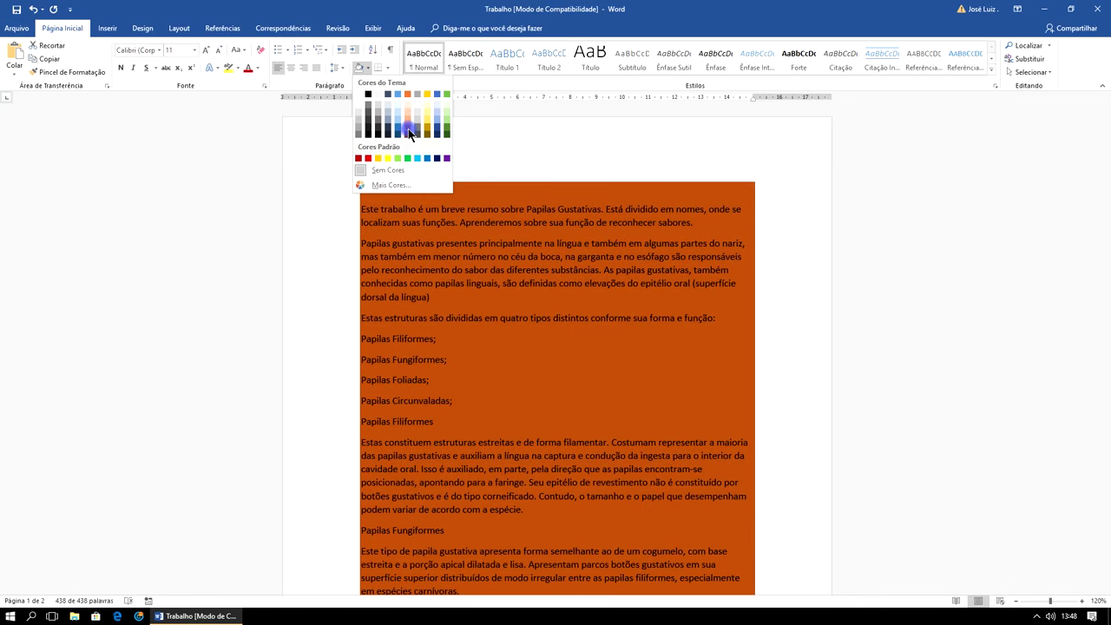
Give all document text orange shading, white font colour and bold formatting
{"action": "left_click", "coordinate": [410, 133]}
{"action": "left_click", "coordinate": [640, 213]}
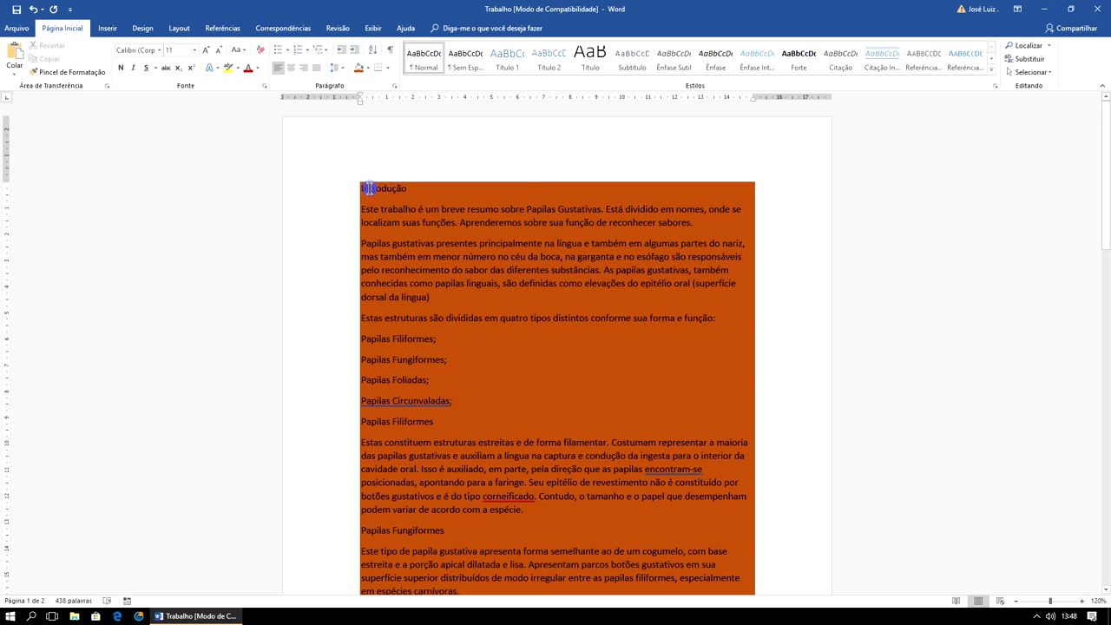
{"action": "key", "text": "ctrl+a"}
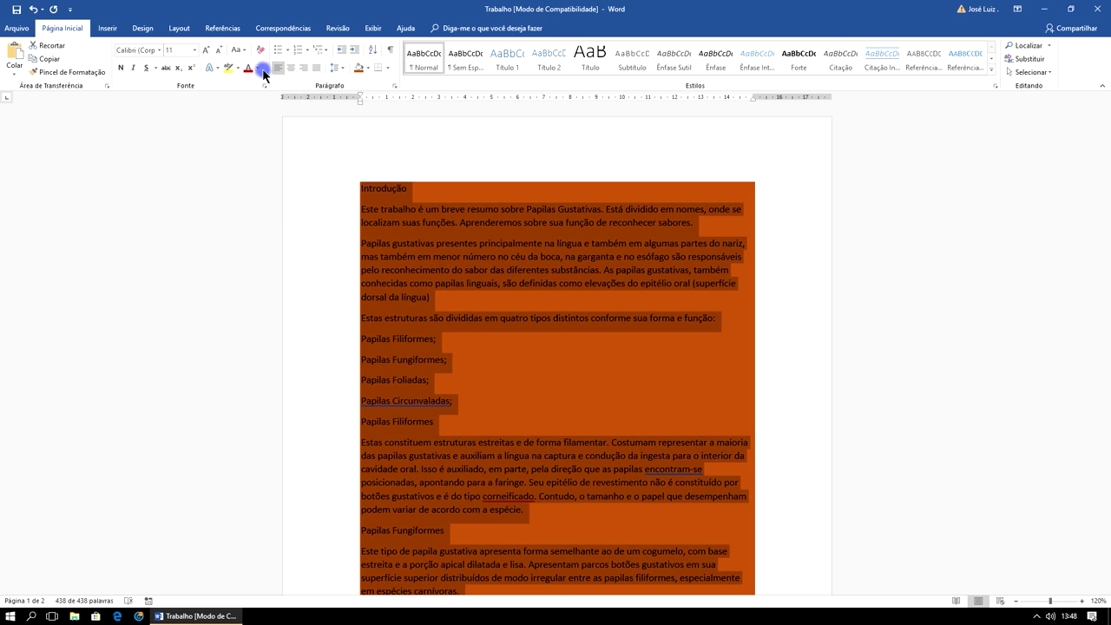
{"action": "left_click", "coordinate": [257, 68]}
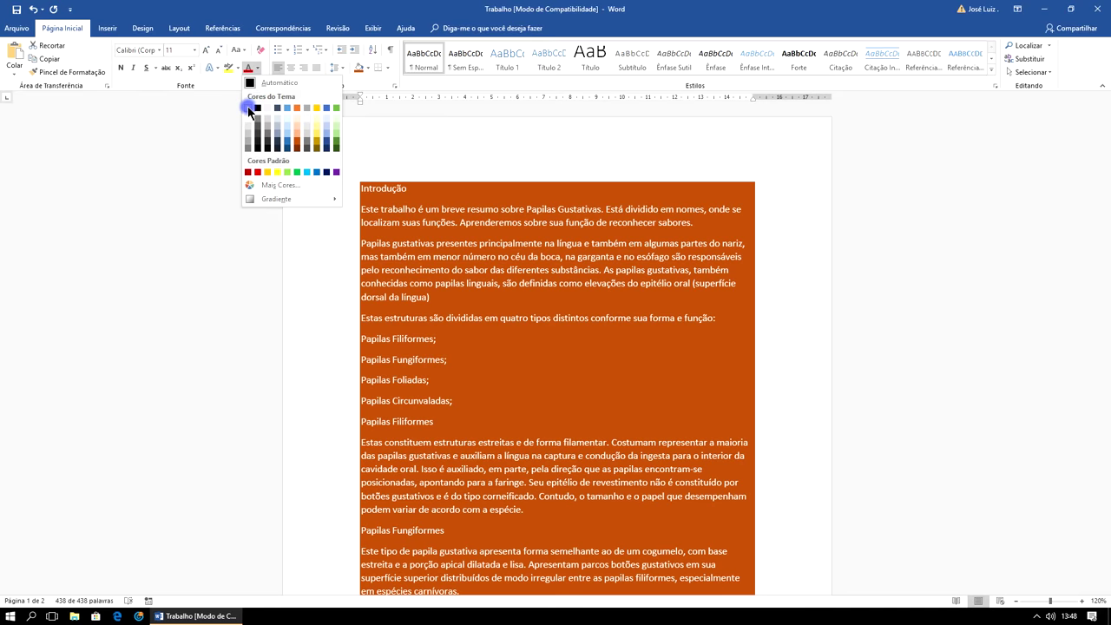
{"action": "left_click", "coordinate": [255, 108]}
{"action": "left_click", "coordinate": [121, 67]}
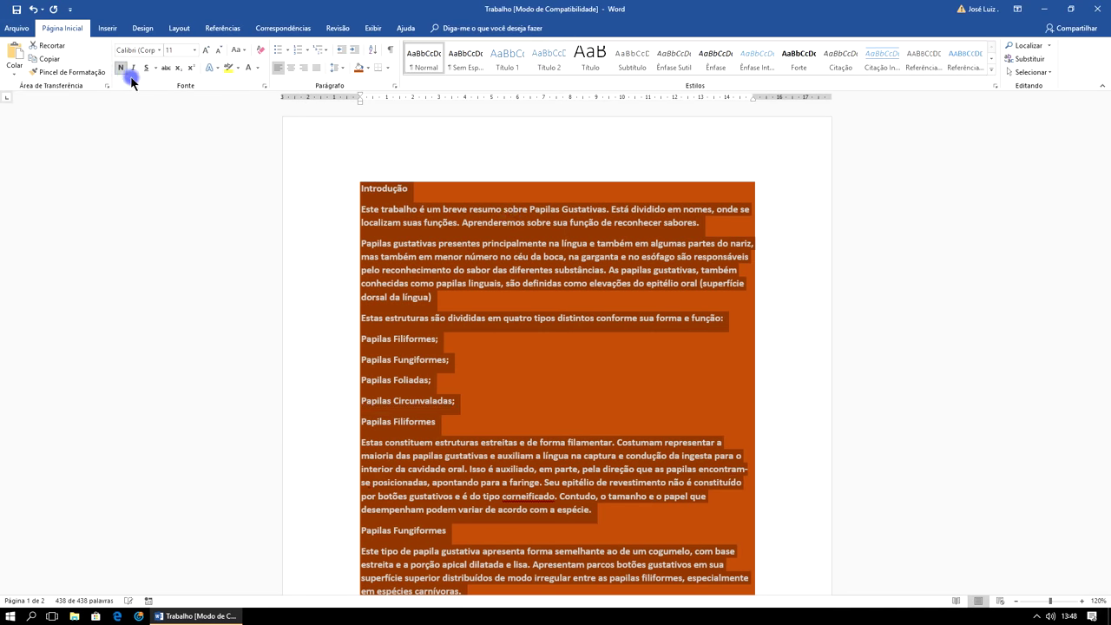
{"action": "left_click", "coordinate": [755, 245]}
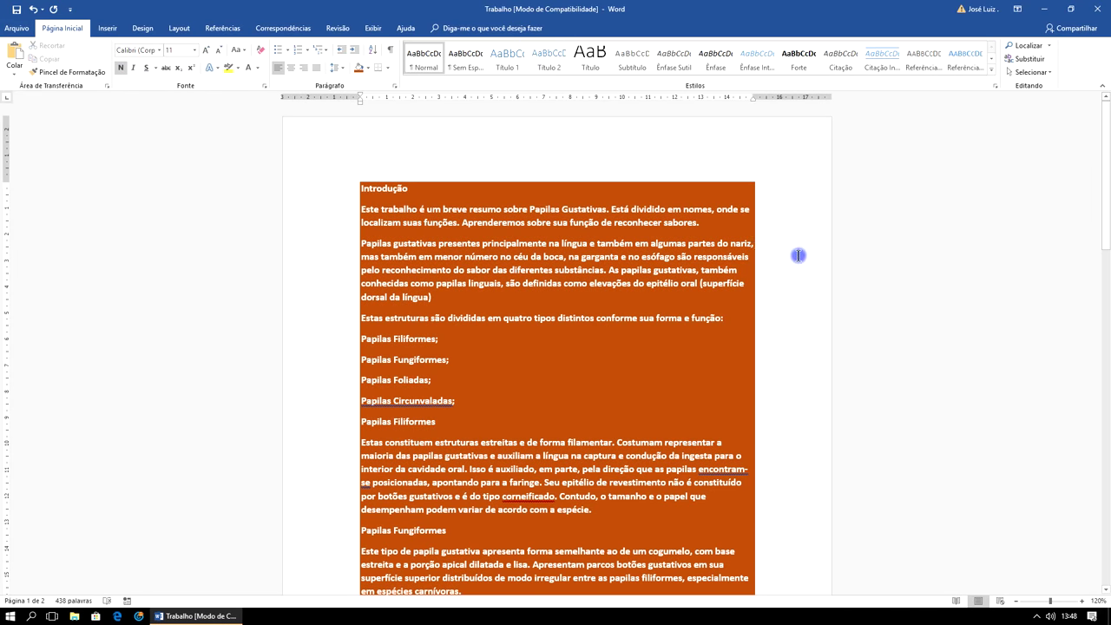
{"action": "scroll", "coordinate": [798, 253], "scroll_direction": "down", "scroll_amount": 2}
{"action": "scroll", "coordinate": [804, 255], "scroll_direction": "down", "scroll_amount": 2}
{"action": "scroll", "coordinate": [793, 255], "scroll_direction": "down", "scroll_amount": 3}
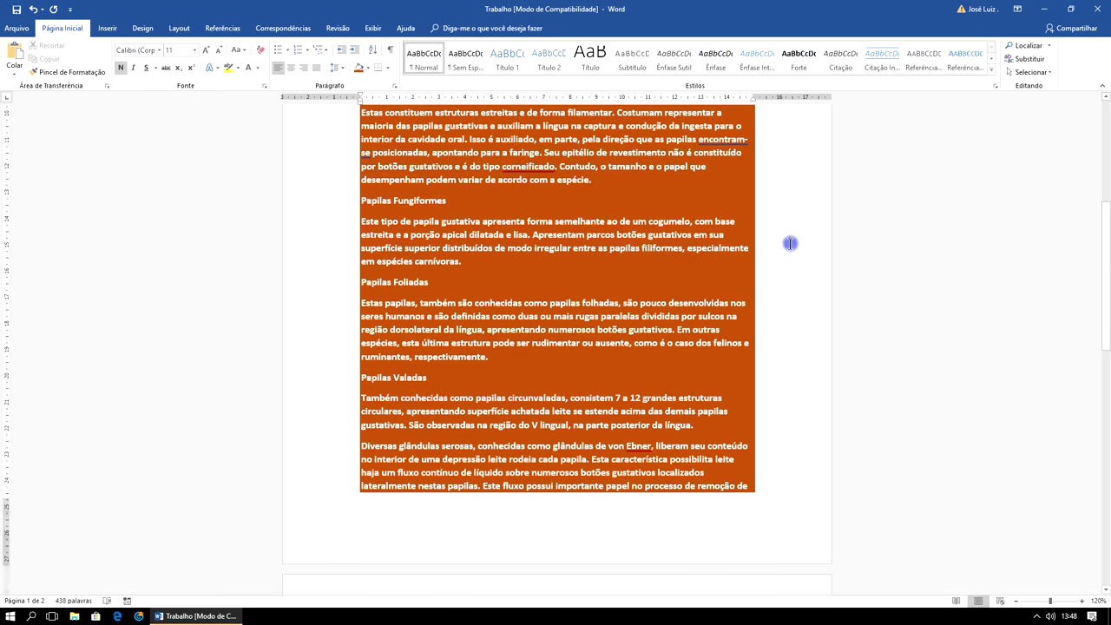
{"action": "scroll", "coordinate": [795, 226], "scroll_direction": "up", "scroll_amount": 6}
{"action": "scroll", "coordinate": [794, 202], "scroll_direction": "up", "scroll_amount": 1}
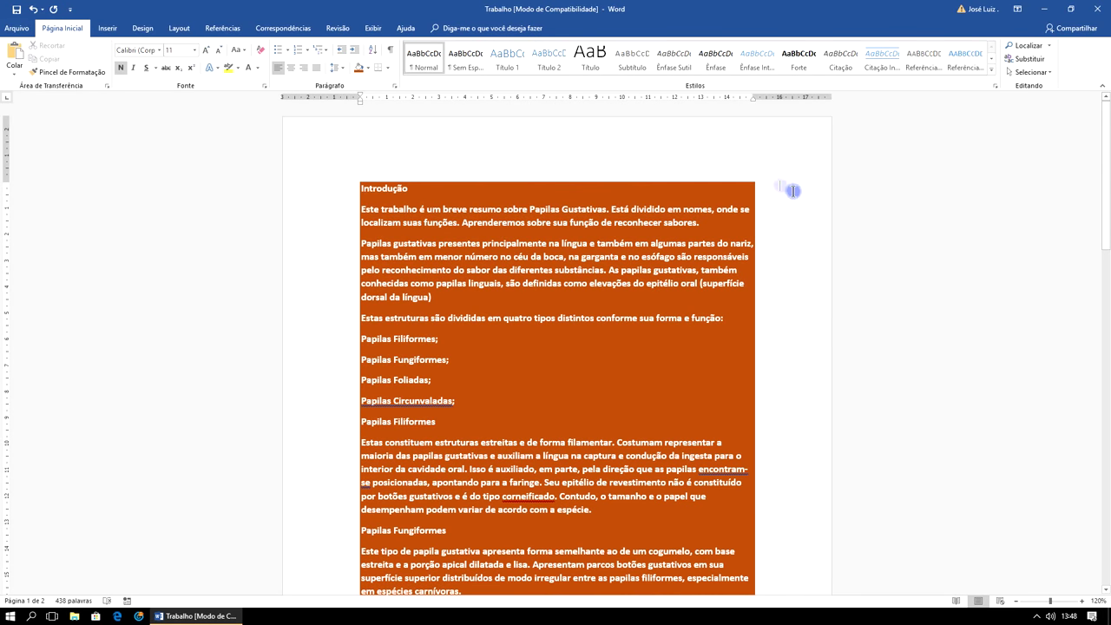